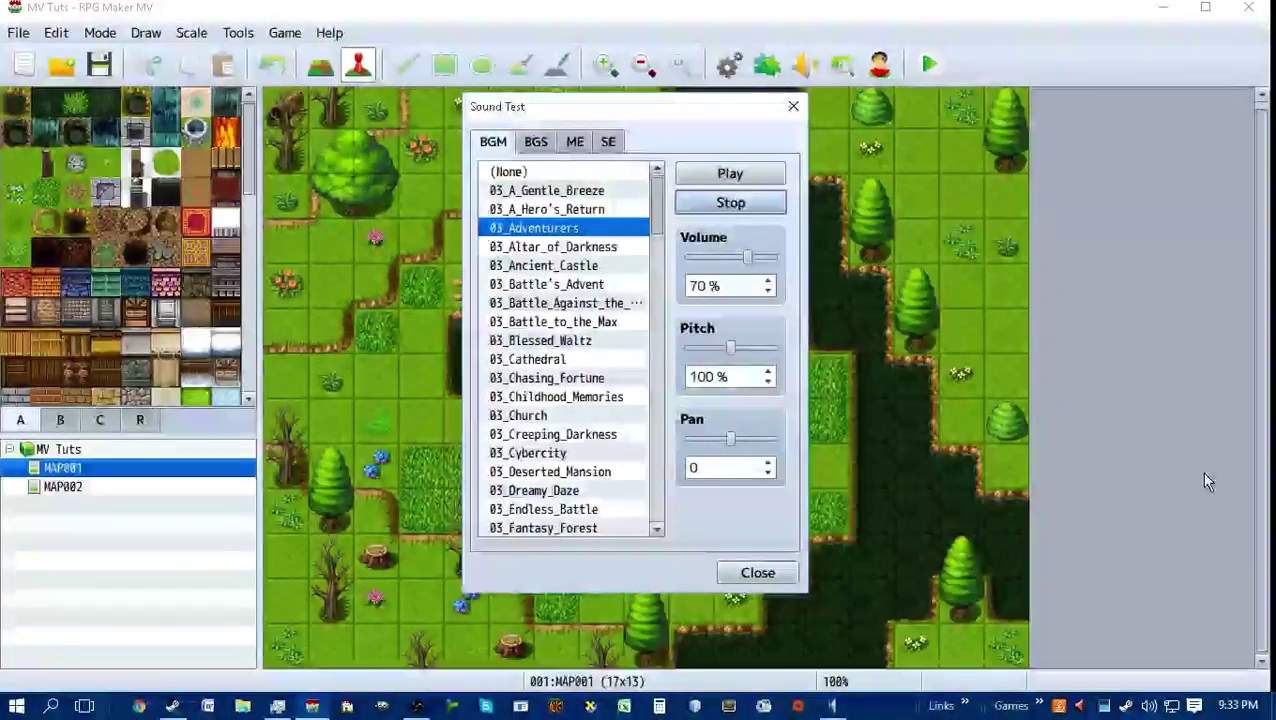
Close the Sound Test dialog and open the Character Generator from the toolbar.
left_click(772, 576)
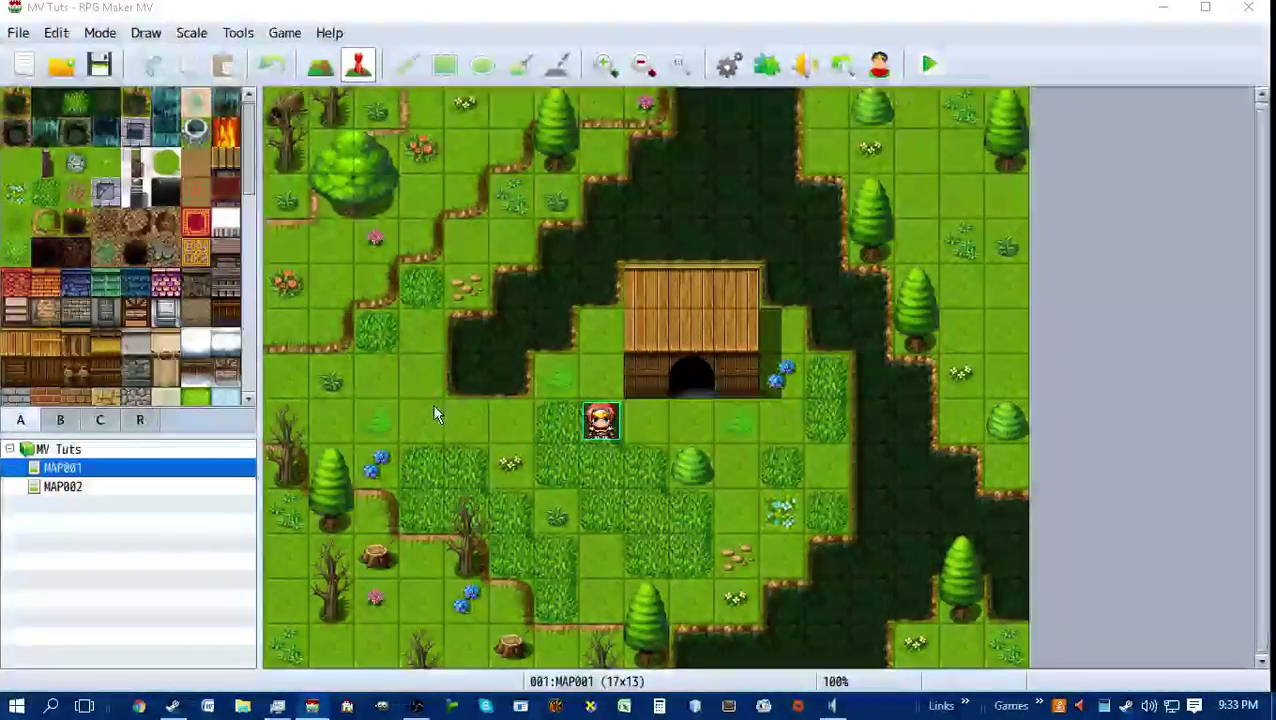
left_click(879, 64)
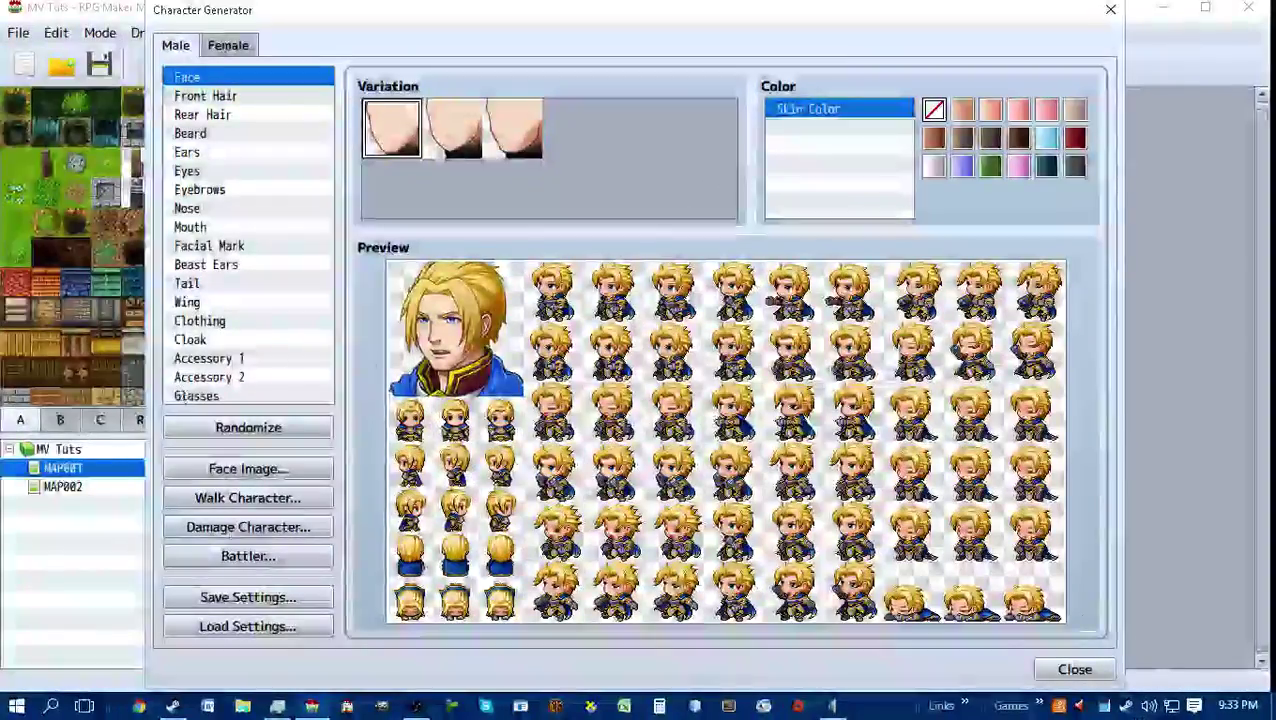
Close the Character Generator to return to the MAP001 forest map.
left_click(1078, 671)
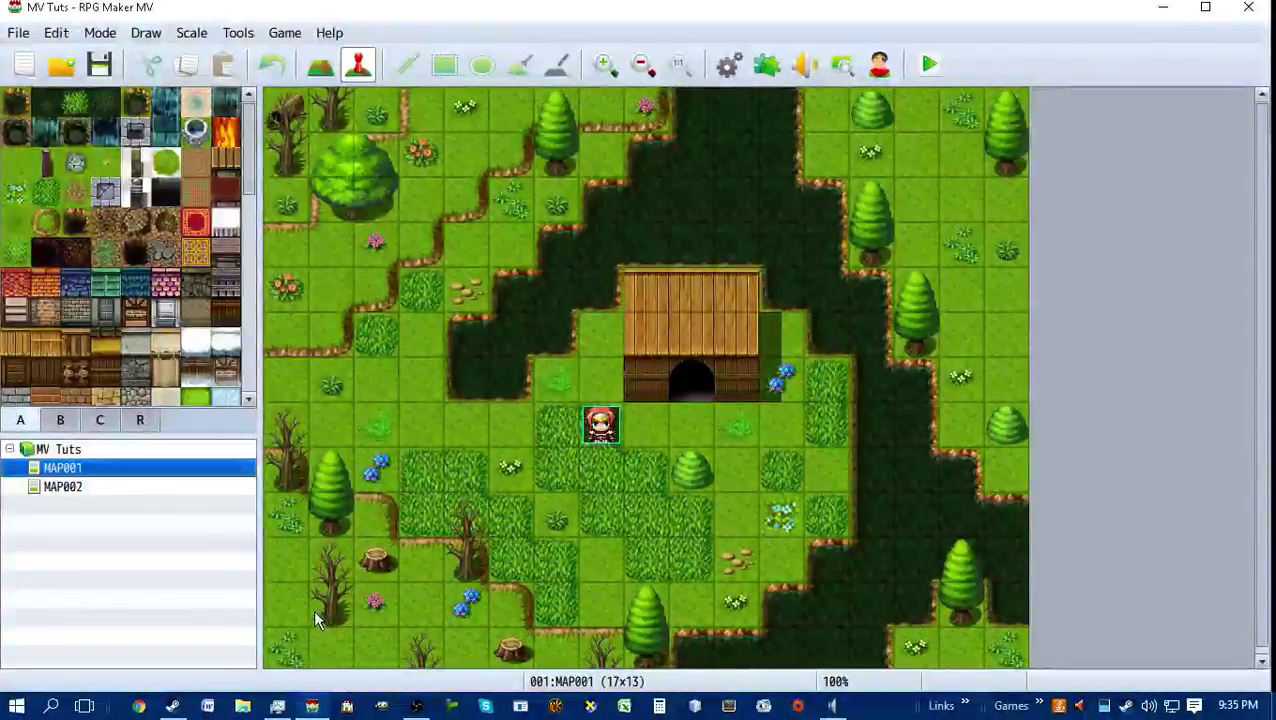
Open the pinned steamapps\common folder from File Explorer's taskbar jump list.
right_click(243, 706)
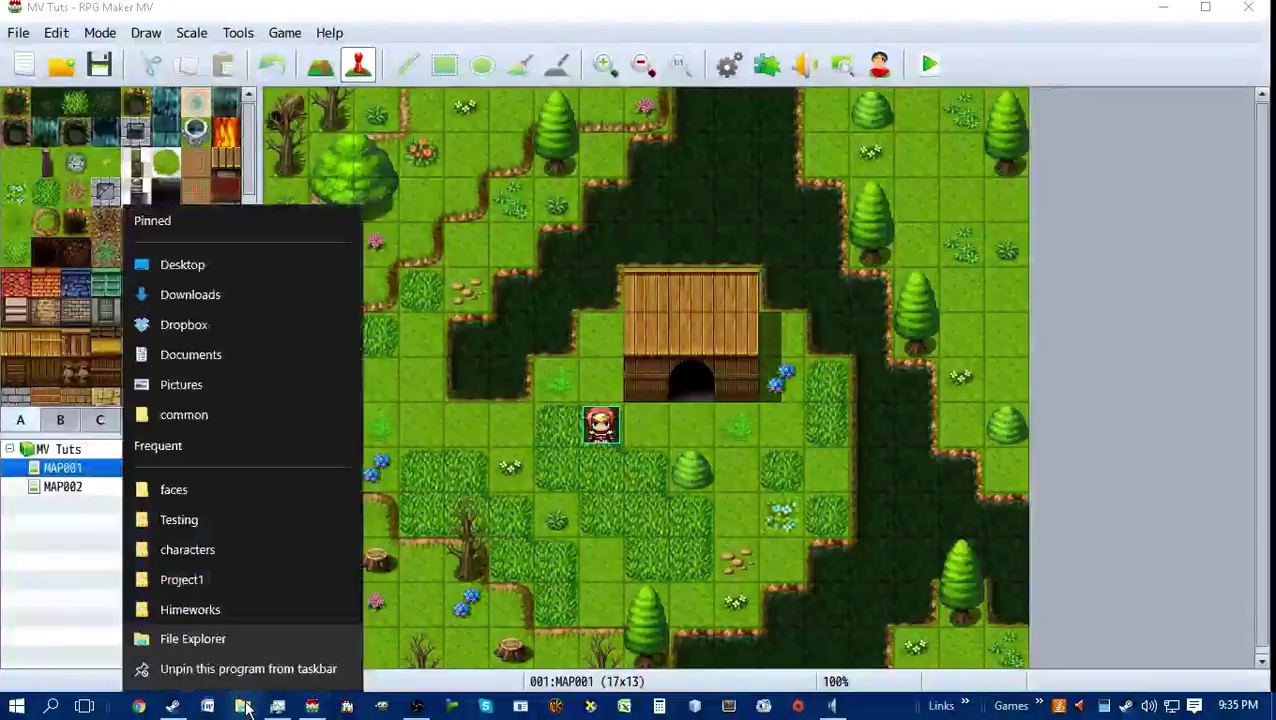
left_click(428, 460)
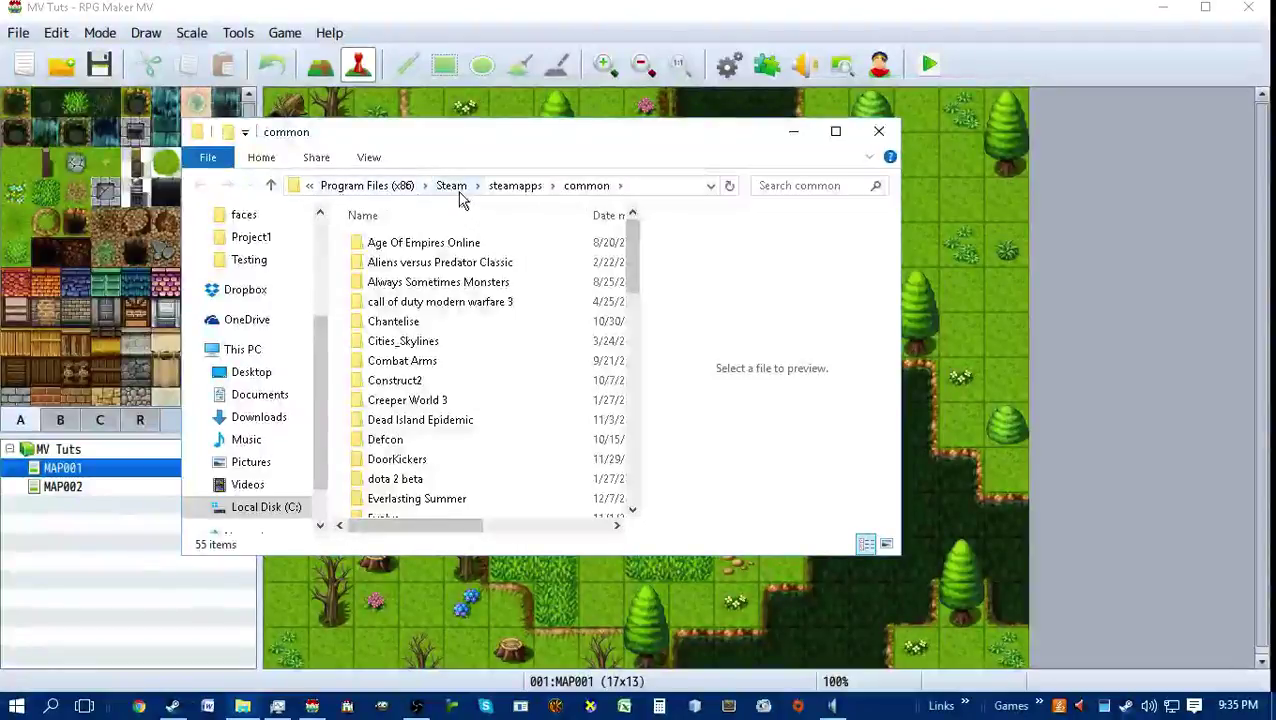
scroll(545, 355, "down", 11)
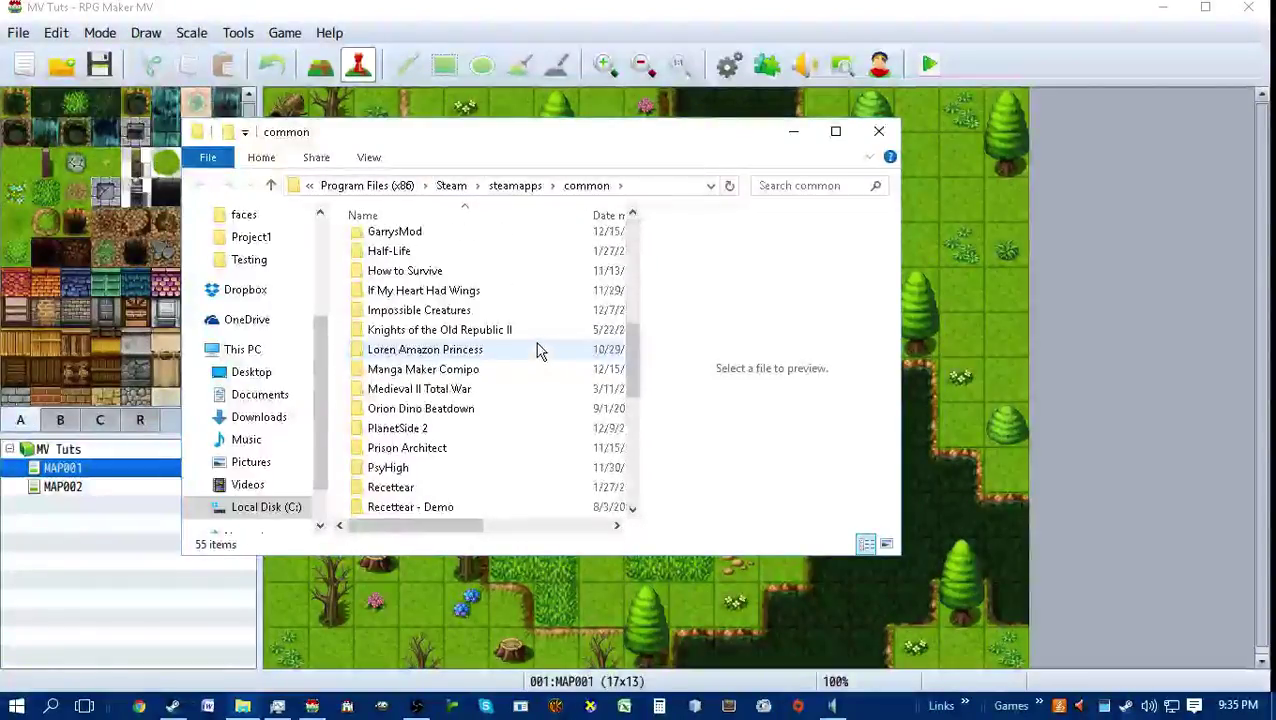
scroll(537, 350, "down", 3)
scroll(533, 343, "up", 4)
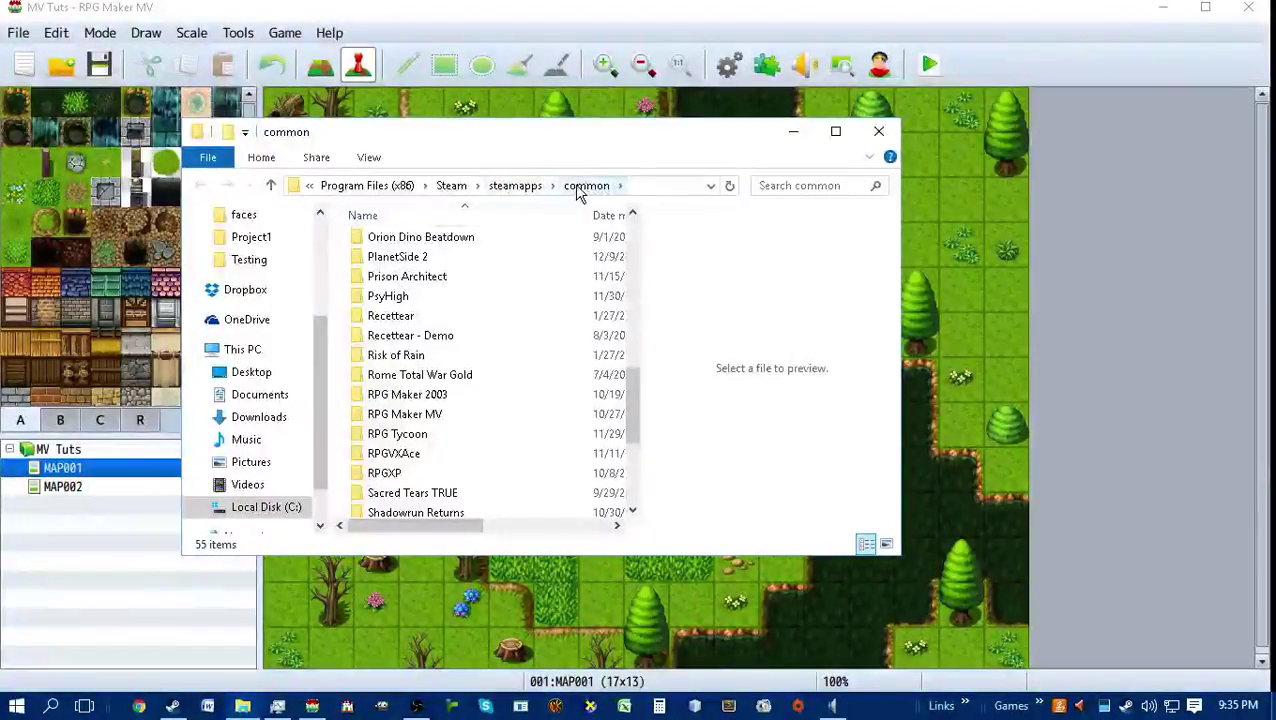
Back out of the RPG Maker MV folder up to This PC and open Local Disk (C:).
double_click(427, 416)
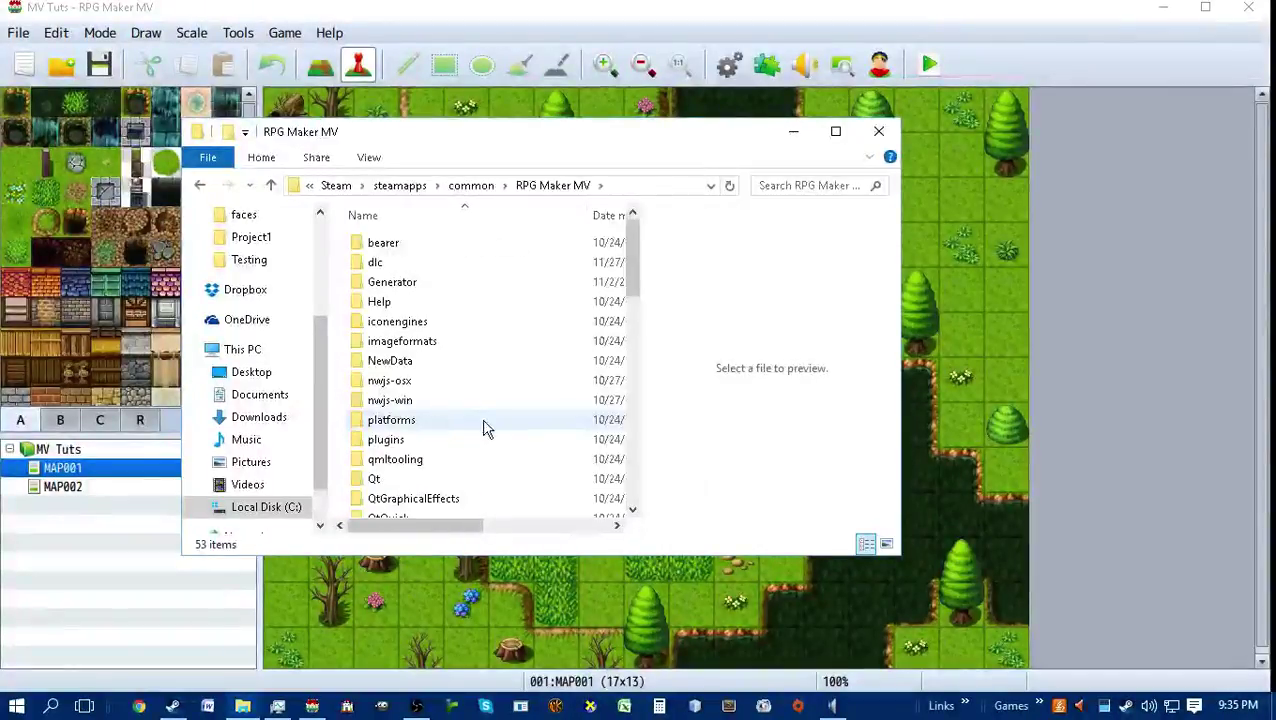
left_click(337, 186)
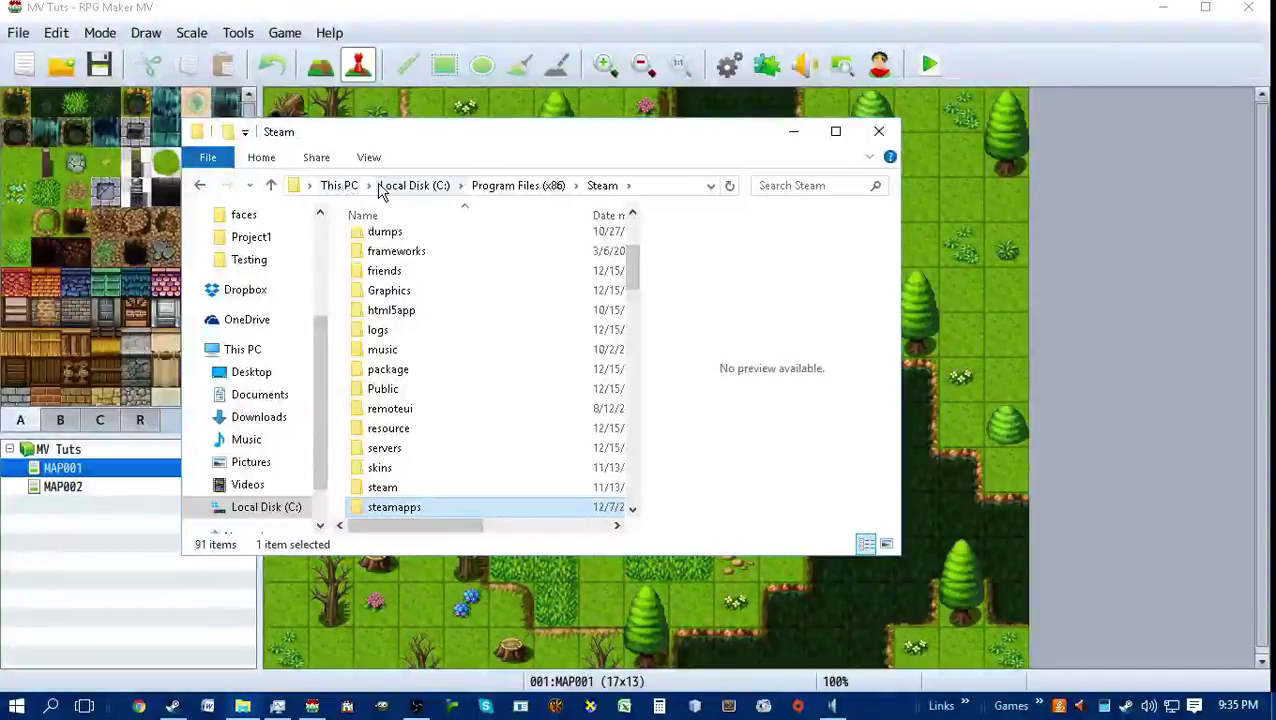
left_click(341, 187)
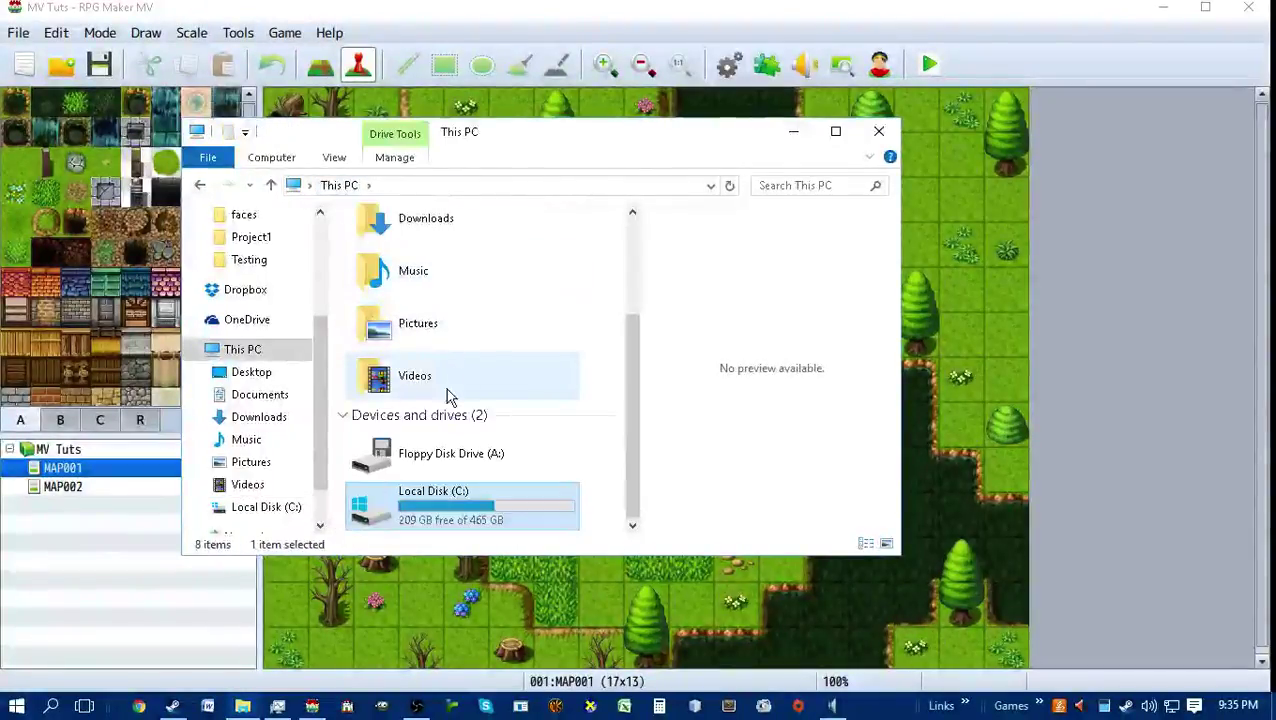
scroll(217, 355, "down", 2)
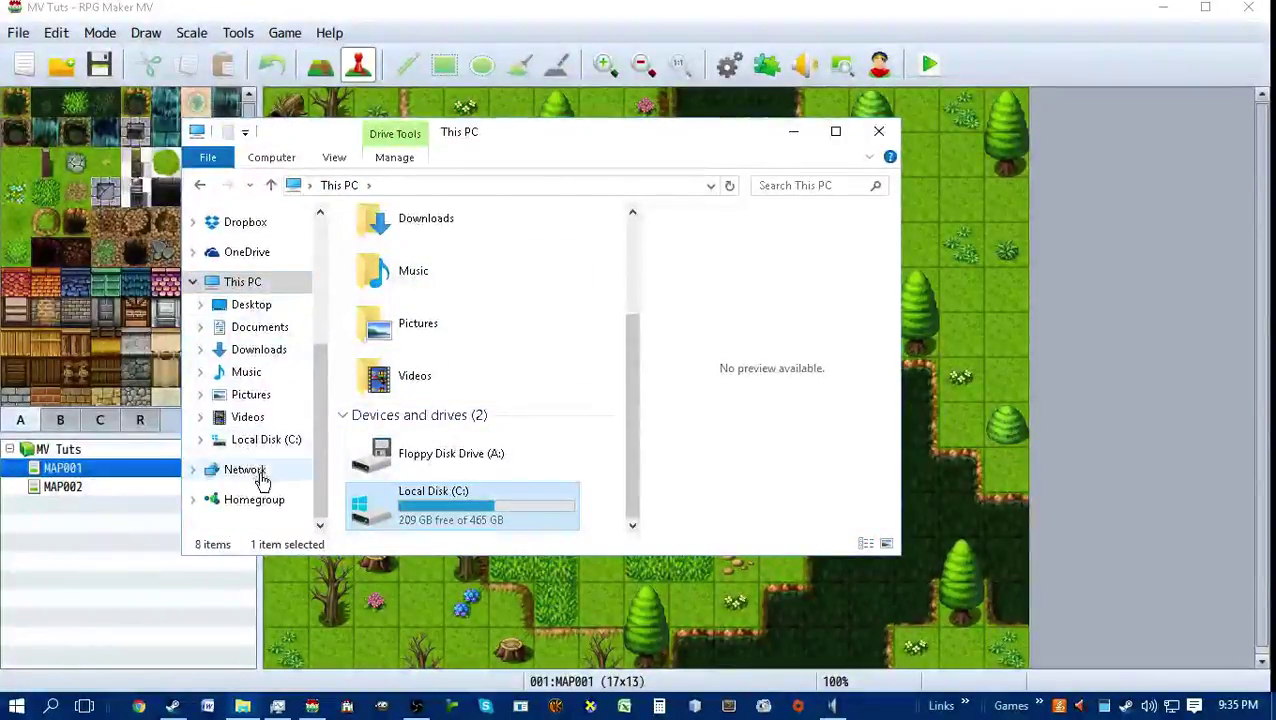
scroll(255, 400, "up", 1)
scroll(257, 420, "down", 1)
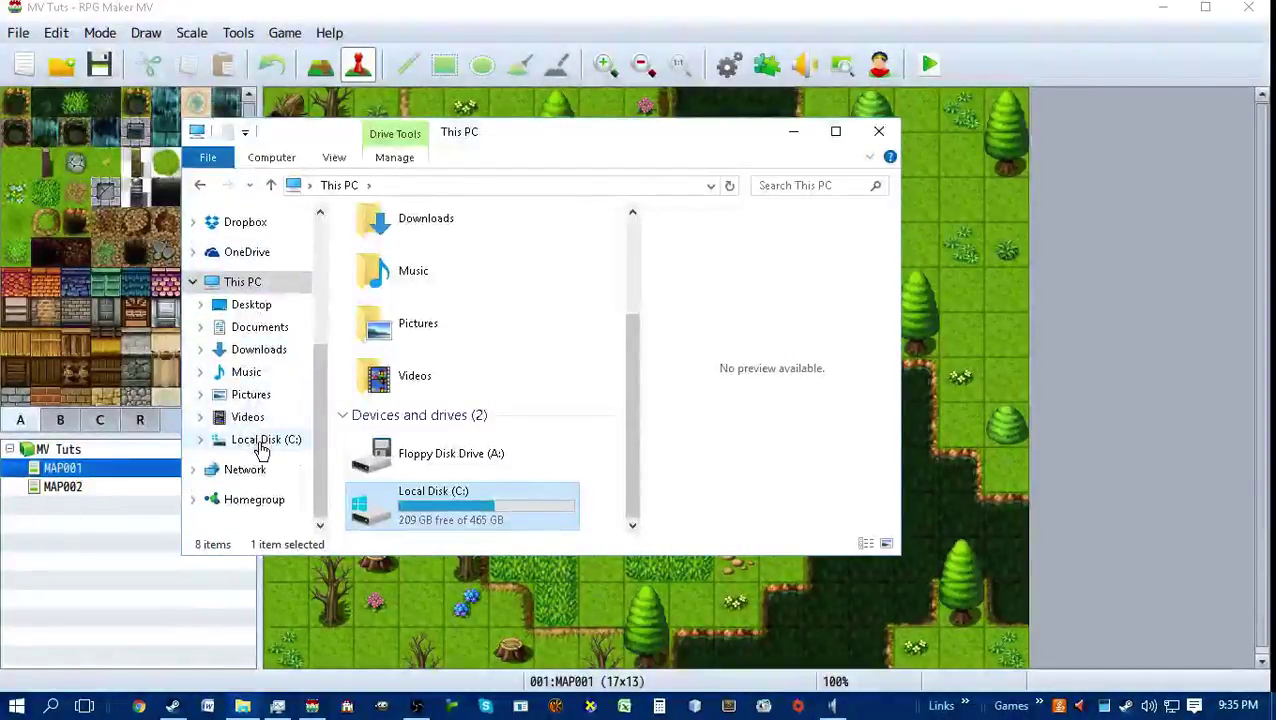
left_click(262, 440)
Open Program Files (x86) and then the Steam folder.
scroll(465, 403, "down", 5)
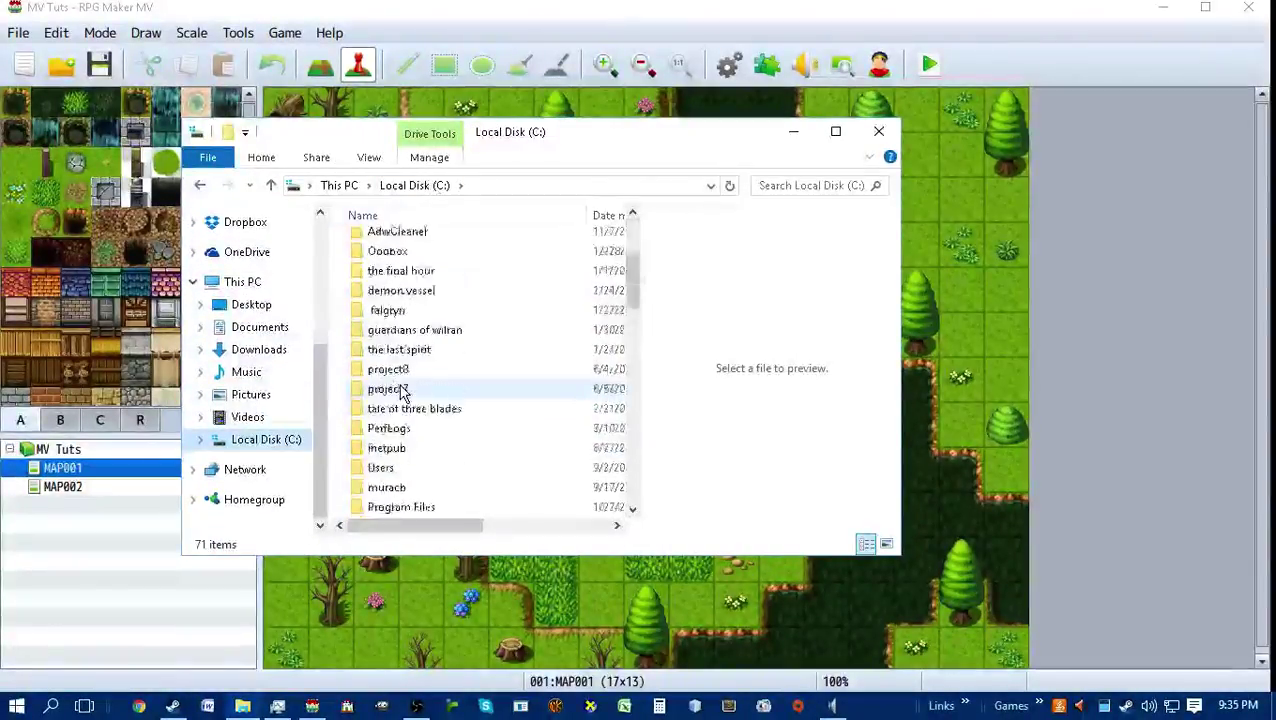
double_click(410, 412)
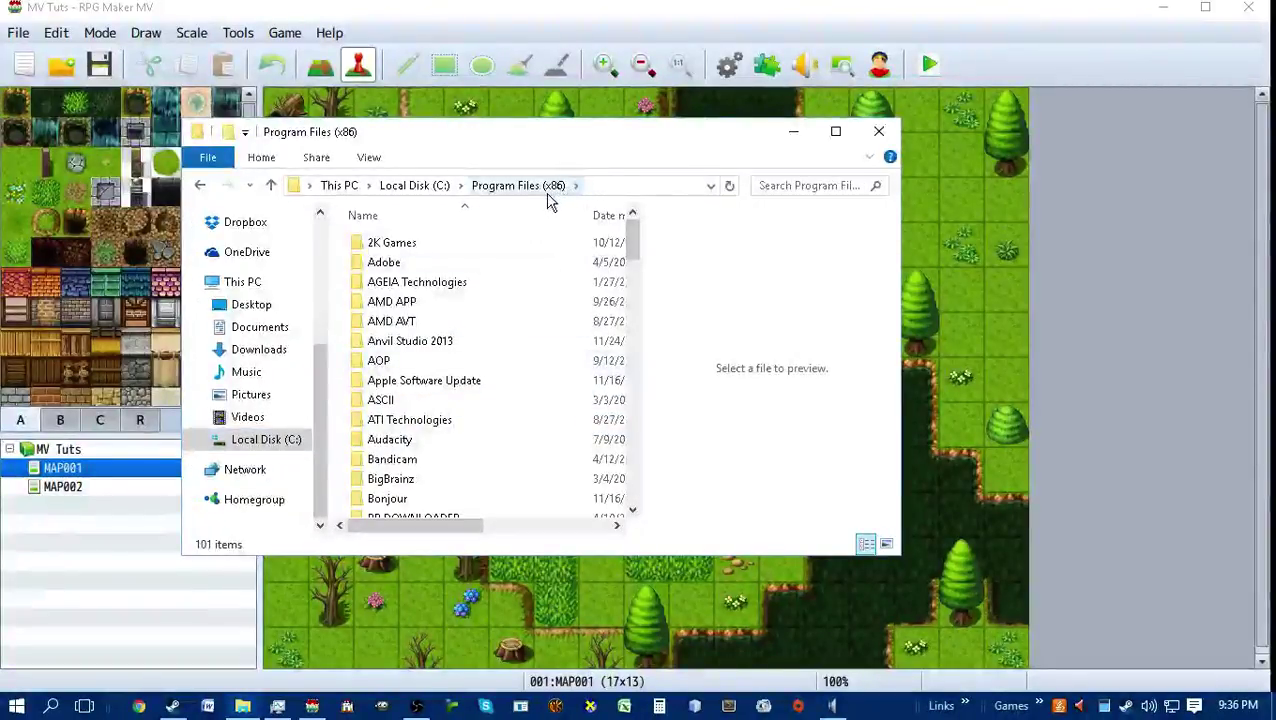
scroll(437, 400, "down", 5)
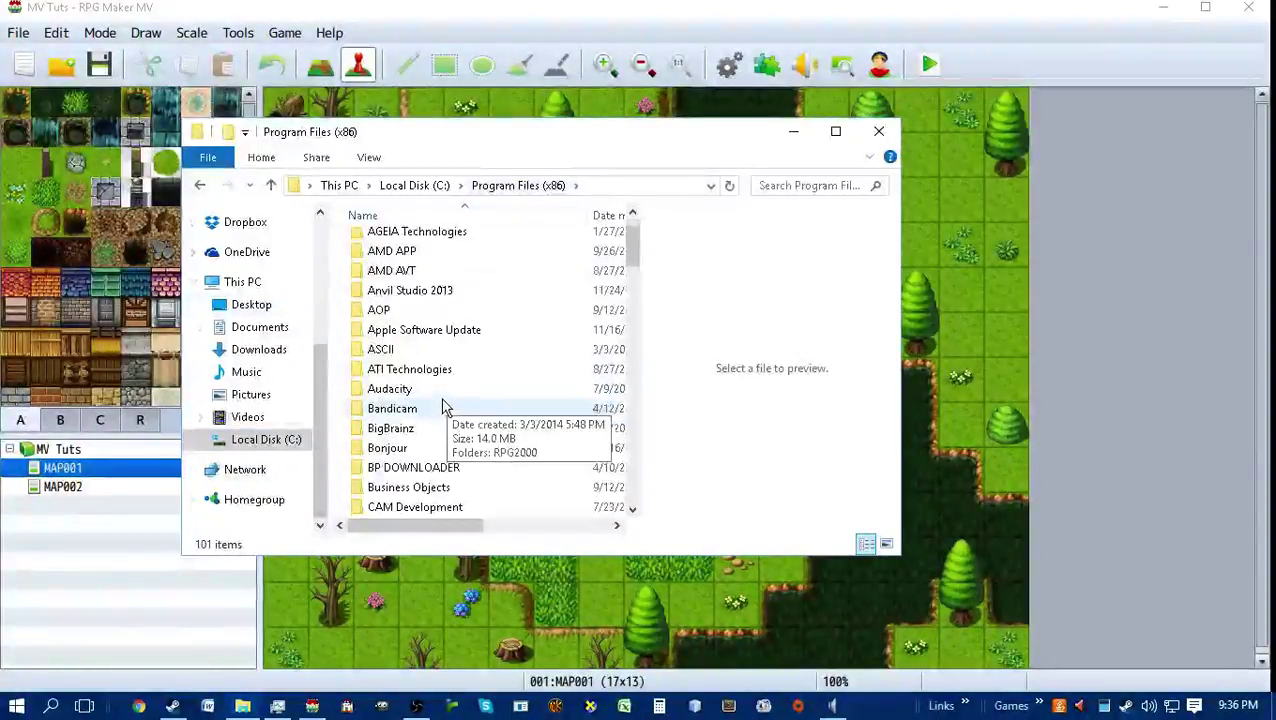
scroll(436, 398, "down", 13)
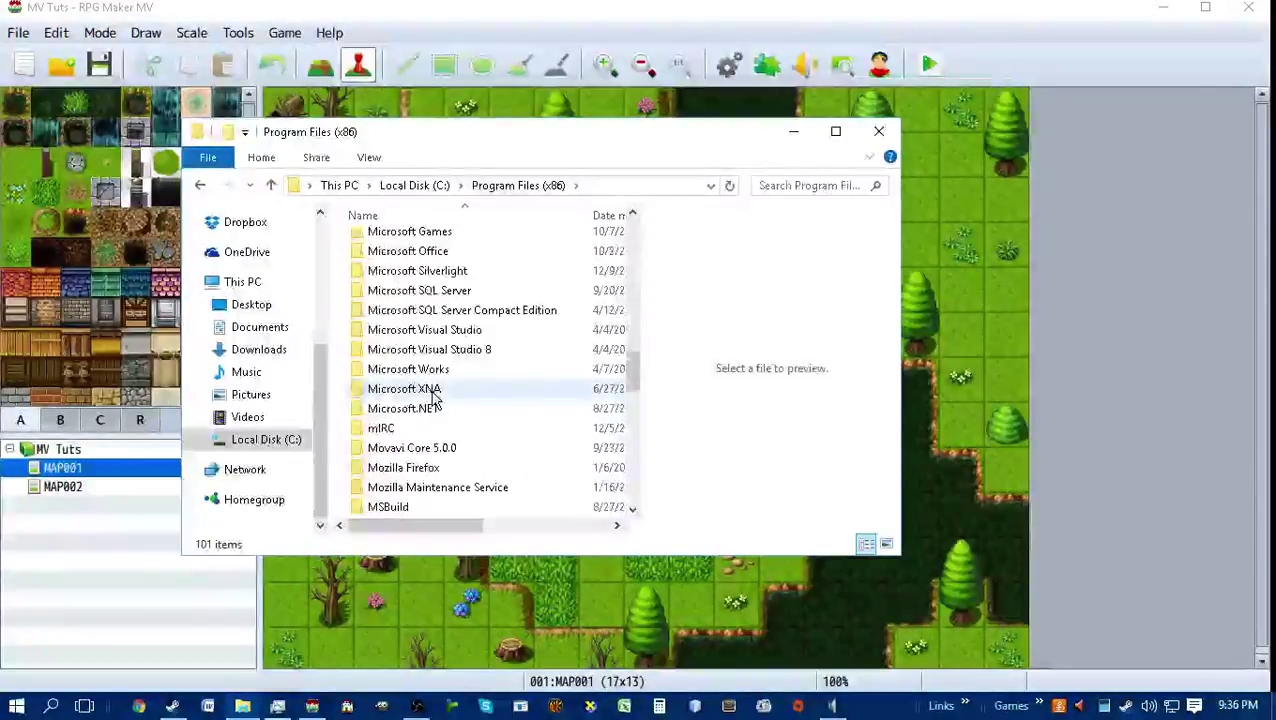
scroll(432, 393, "down", 5)
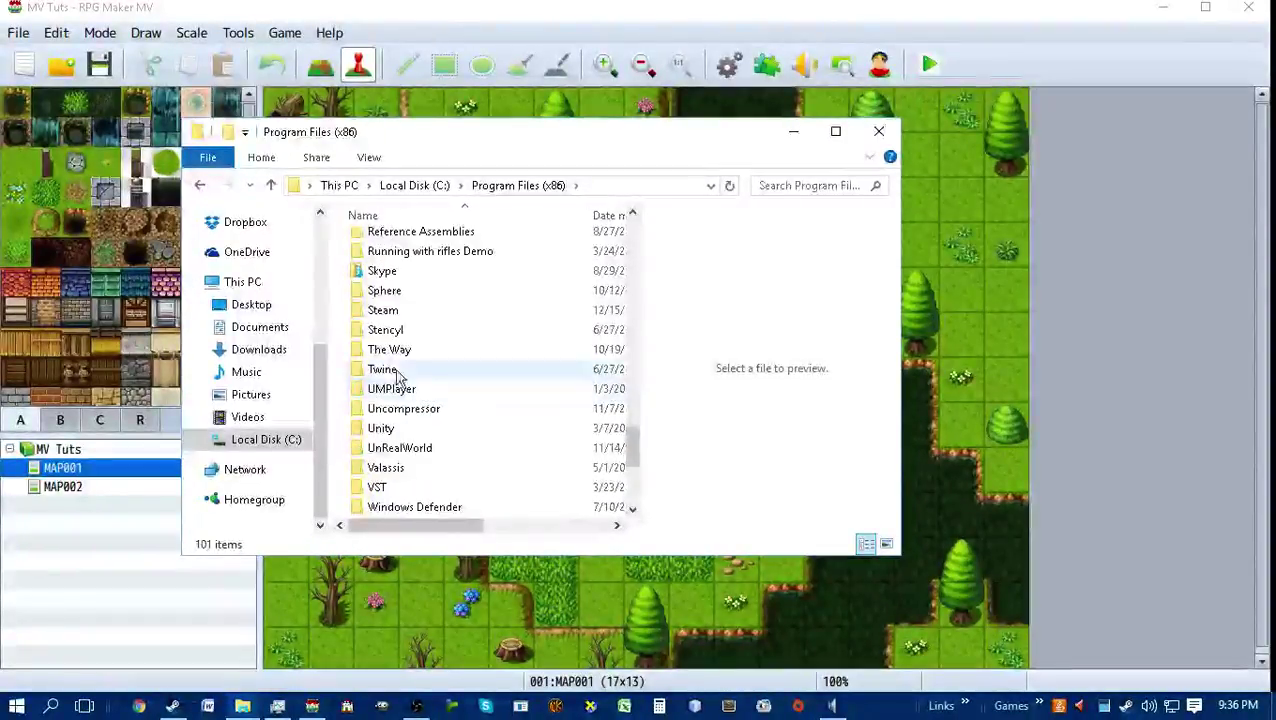
double_click(383, 311)
Go through steamapps\common and open the RPG Maker MV folder.
scroll(388, 335, "down", 7)
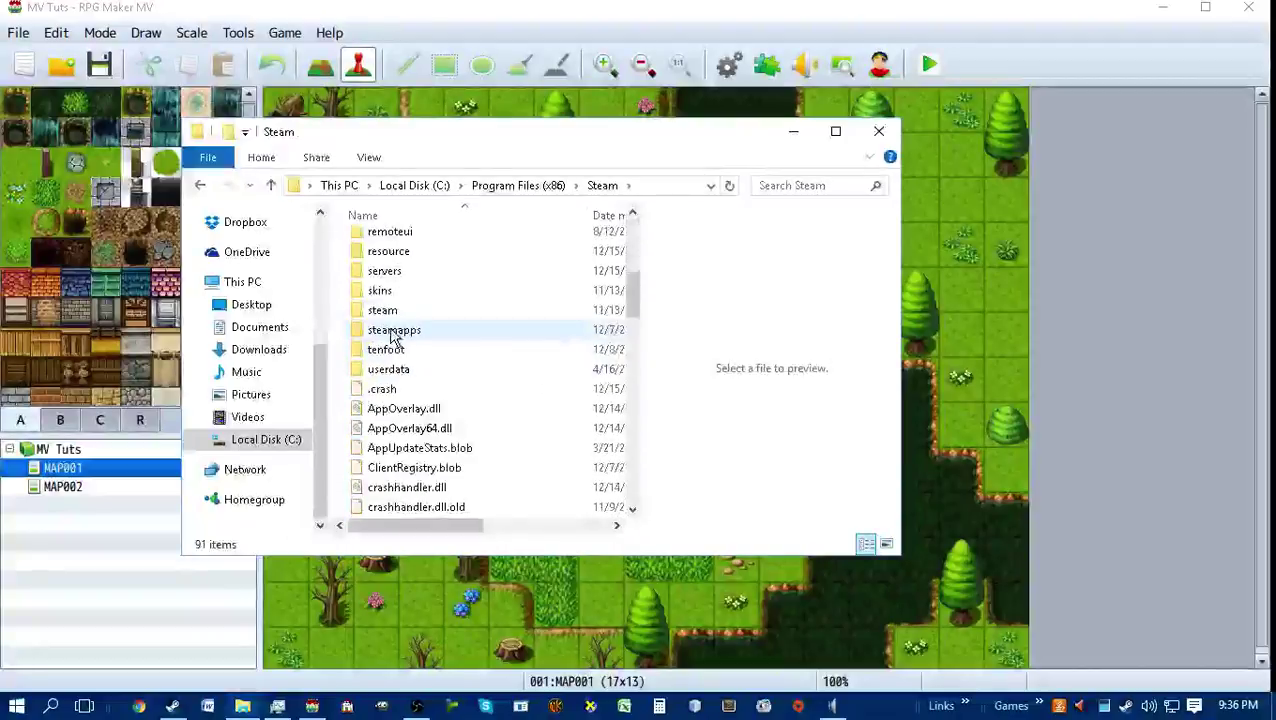
scroll(395, 340, "up", 7)
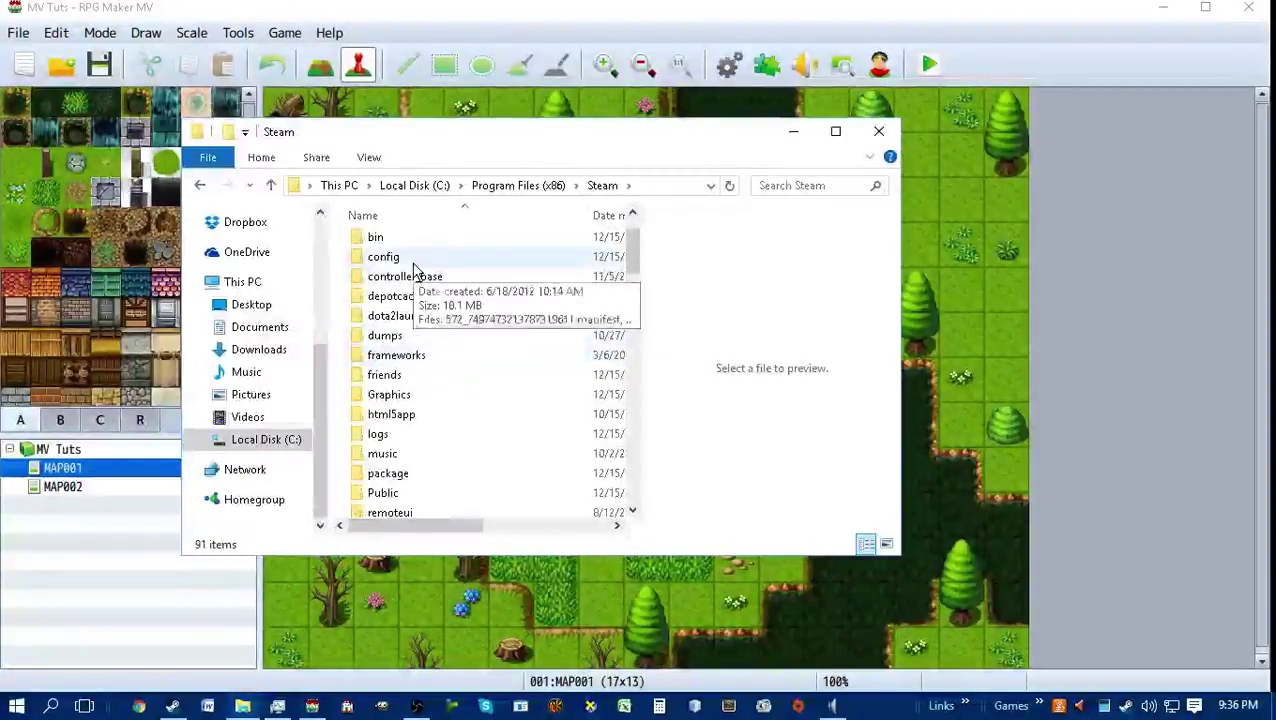
scroll(396, 420, "down", 2)
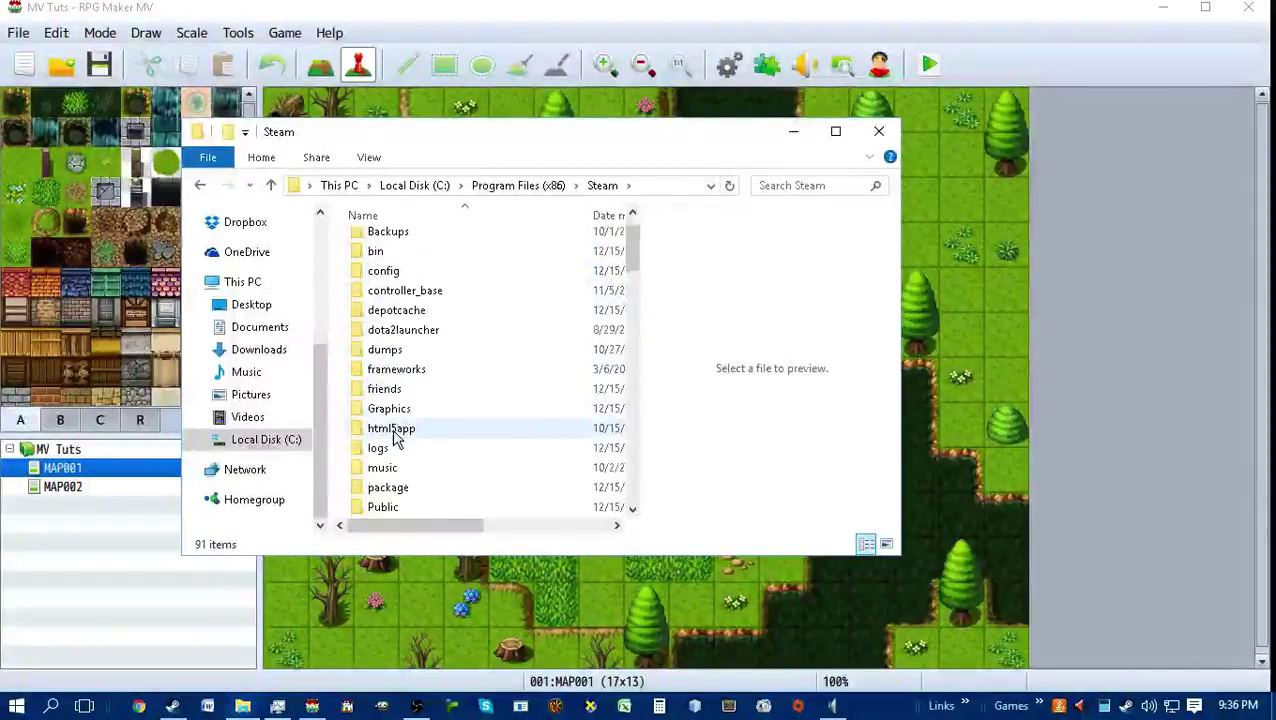
scroll(398, 440, "down", 2)
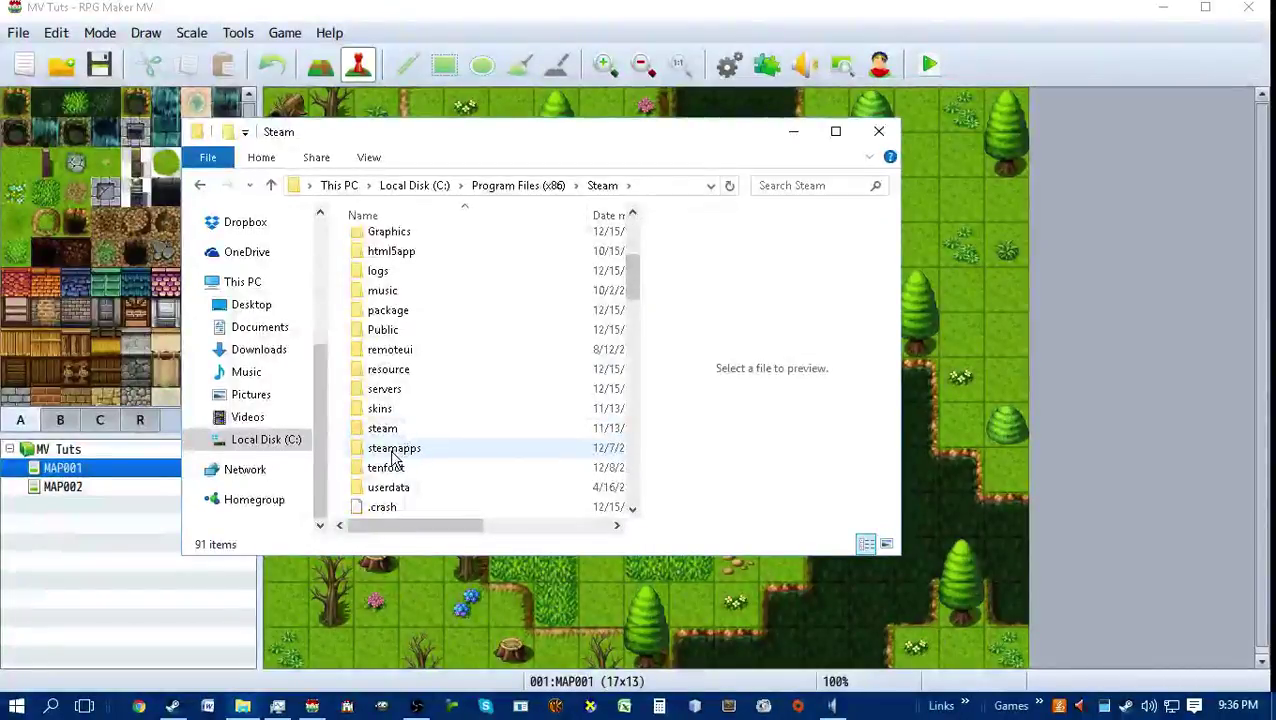
double_click(393, 451)
double_click(398, 250)
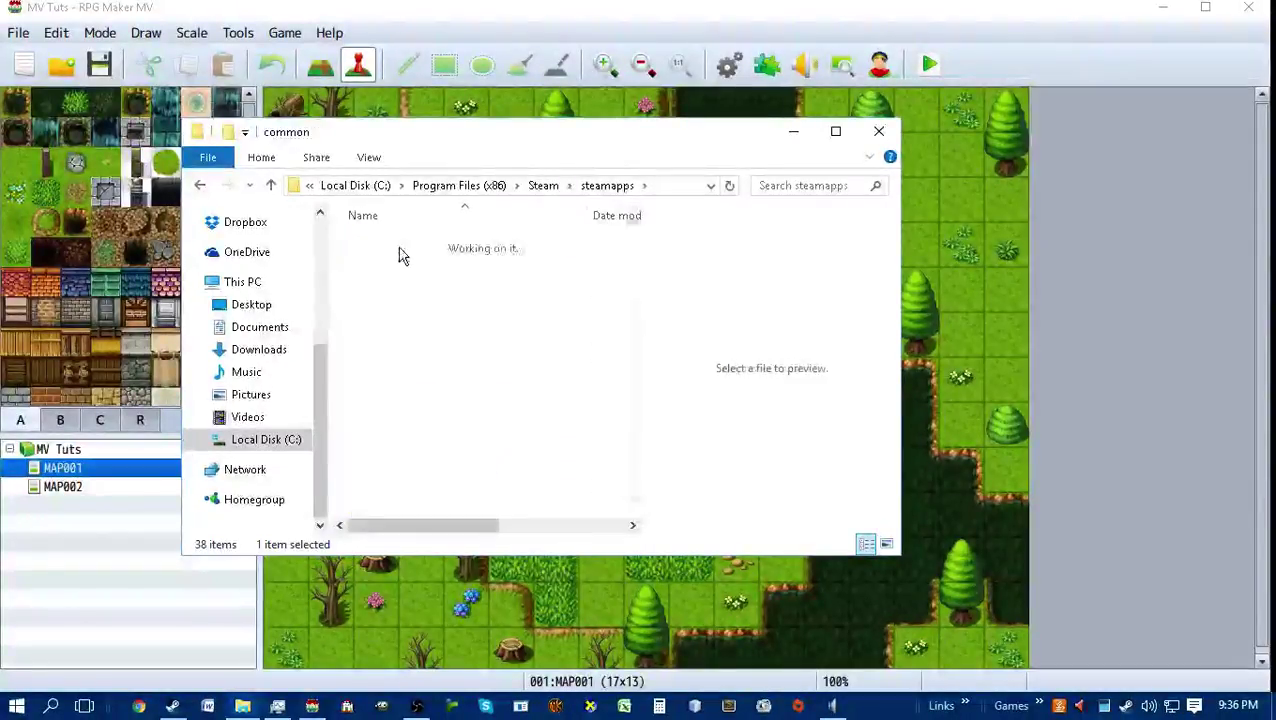
scroll(464, 427, "down", 10)
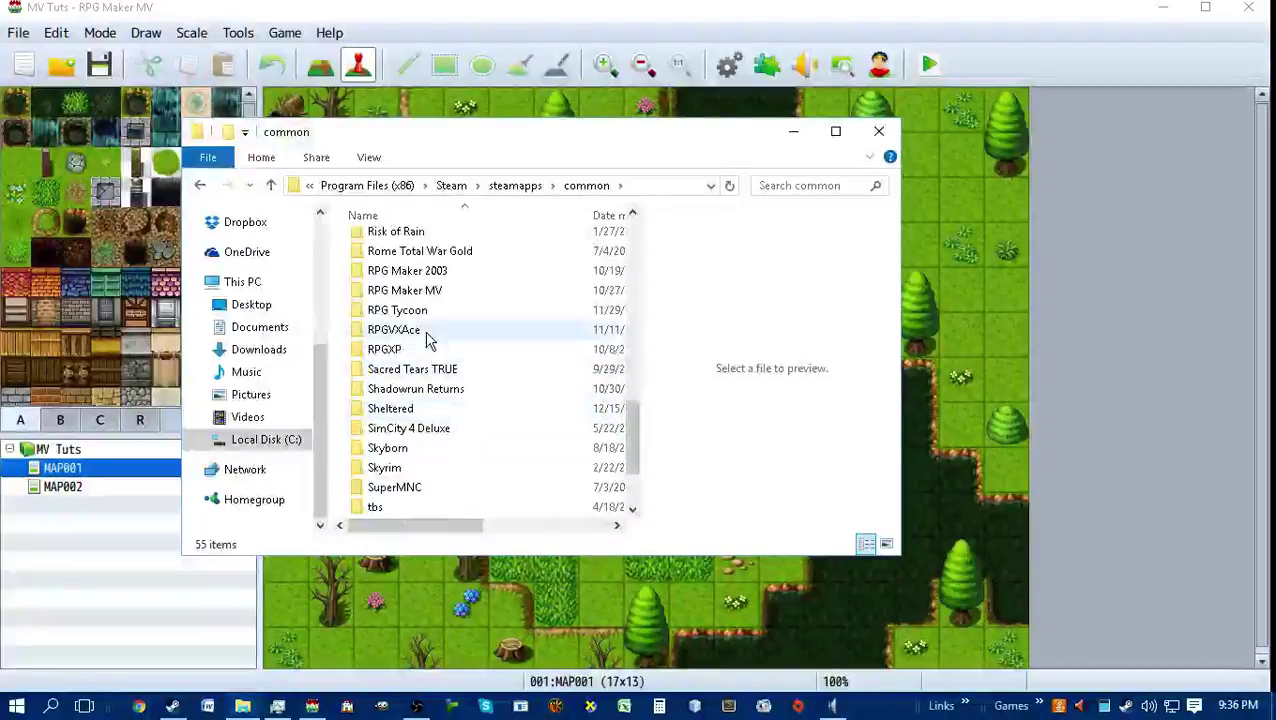
scroll(445, 335, "up", 1)
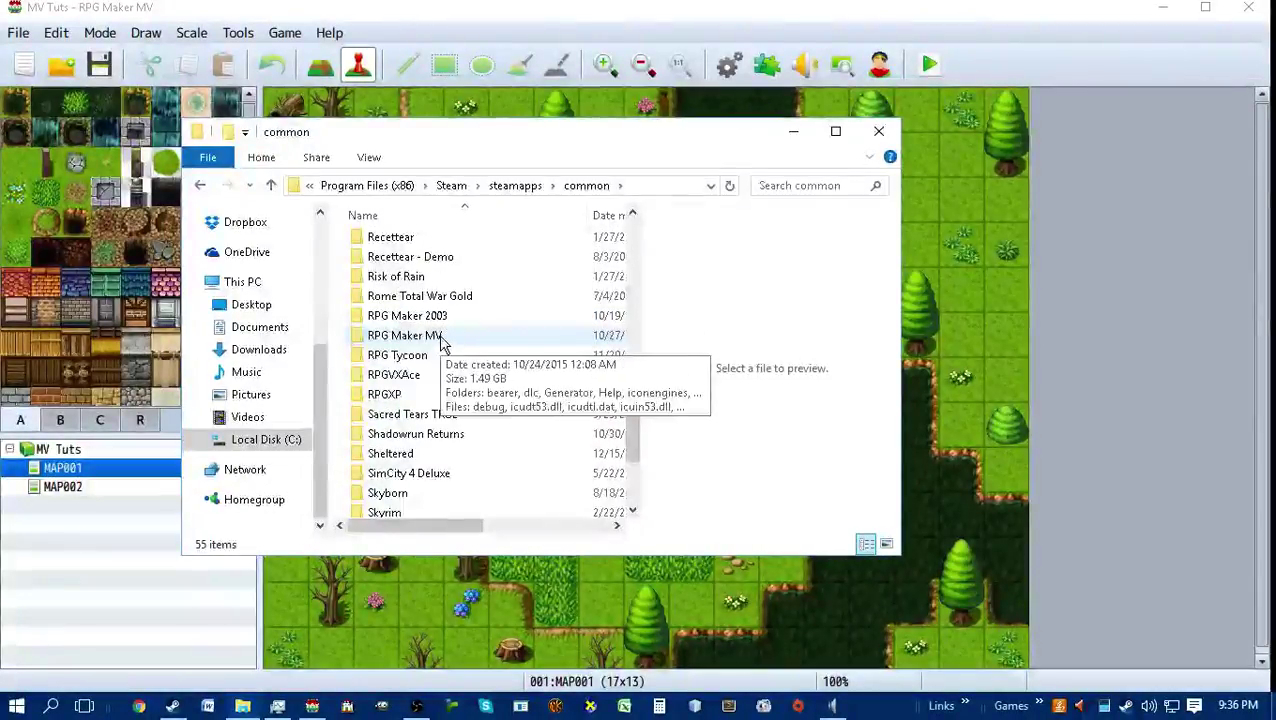
double_click(441, 345)
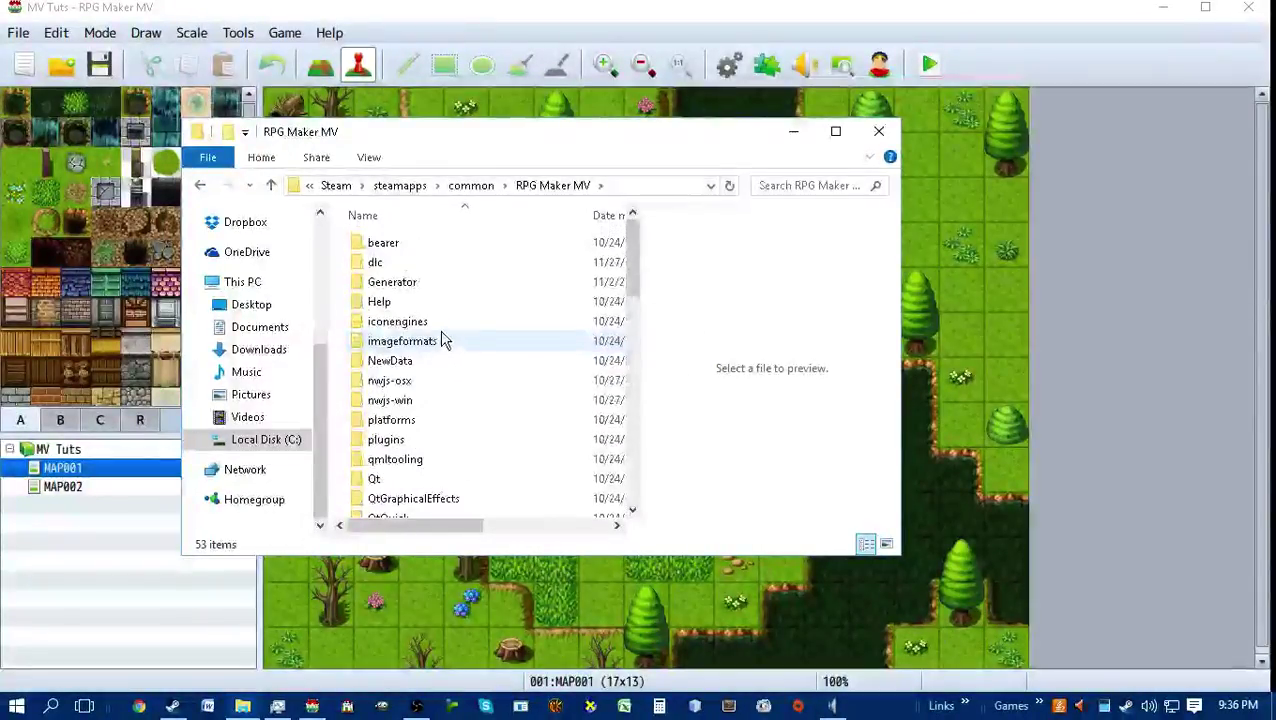
Open dlc, glance inside BaseResource, go back, and open RPGmakerWeb_plugins.
double_click(401, 265)
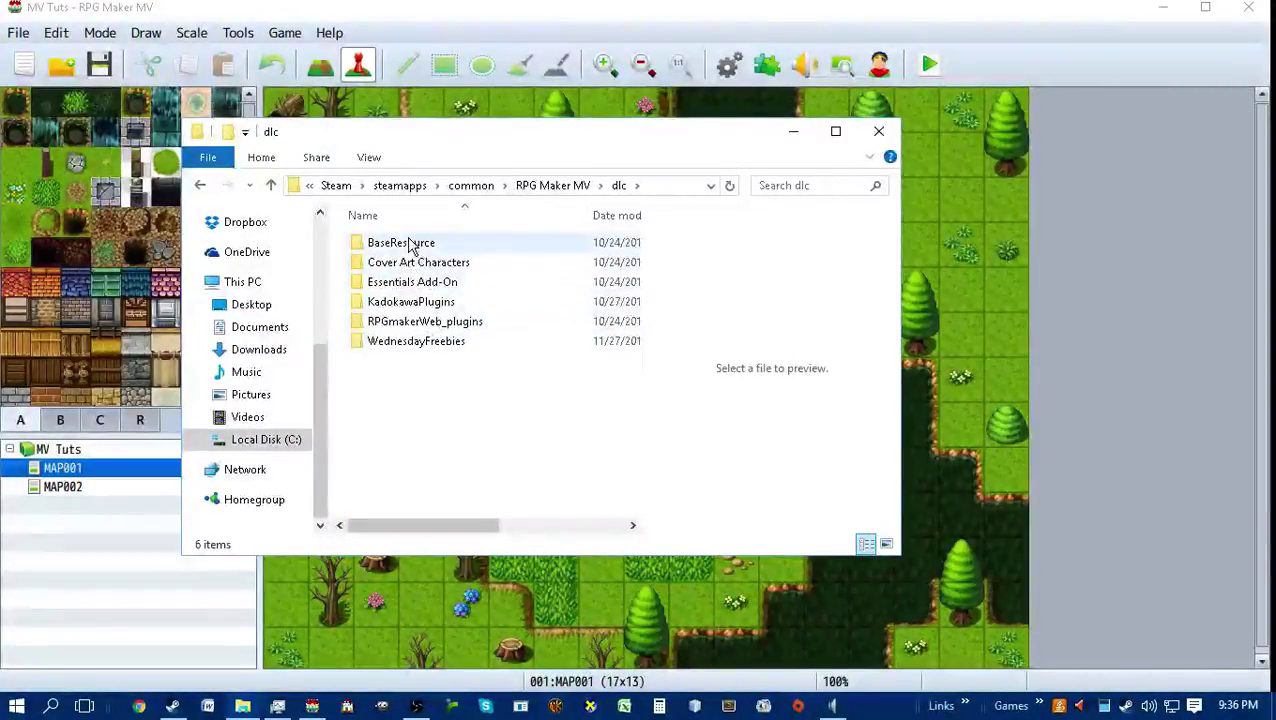
double_click(408, 243)
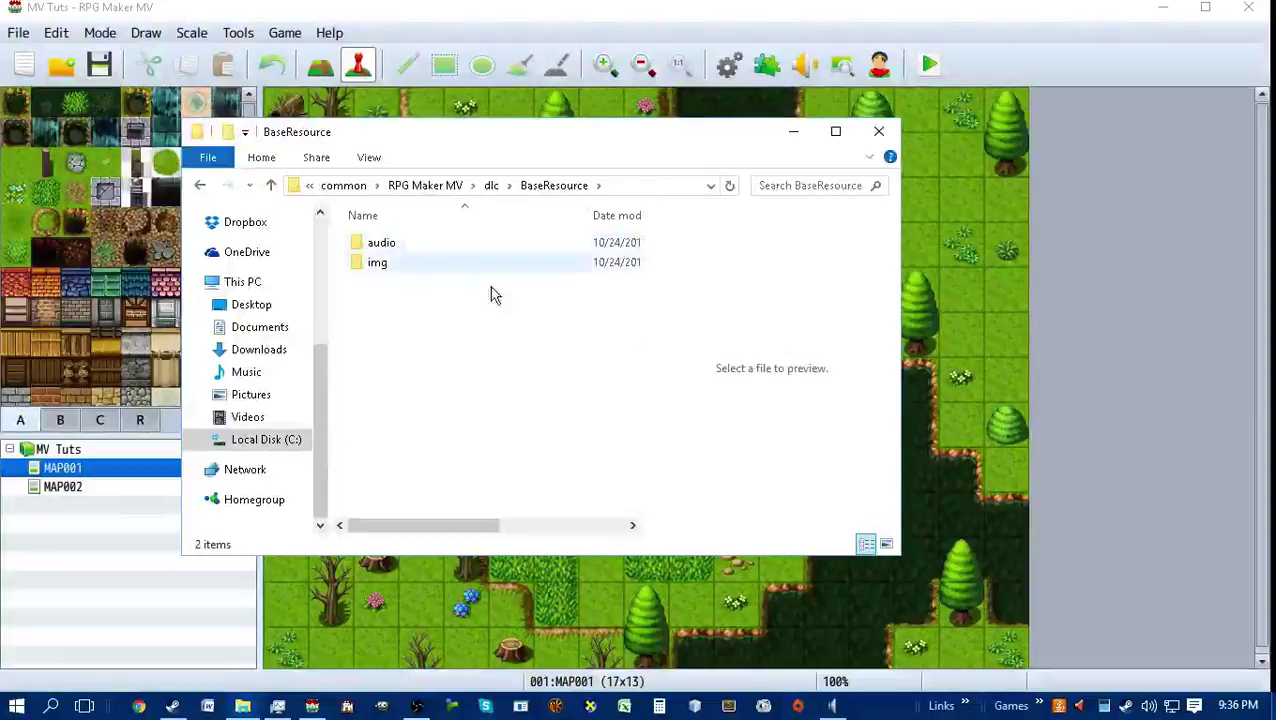
key("alt+Left")
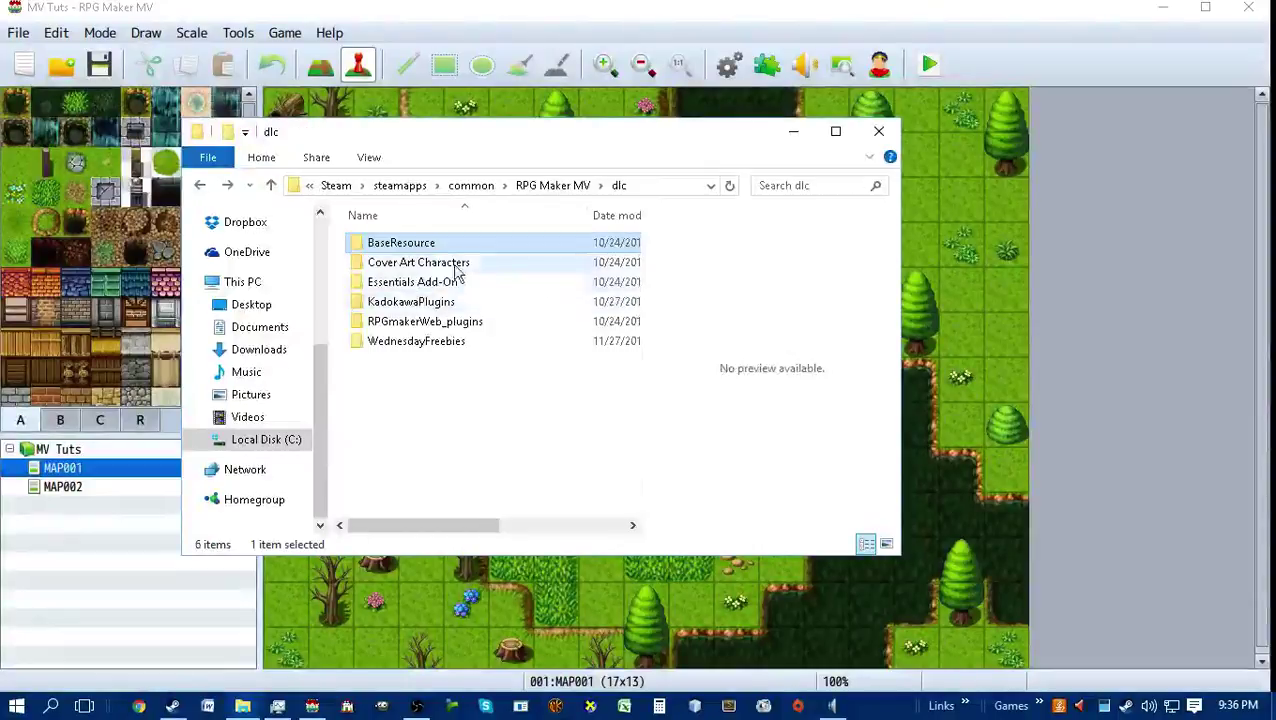
double_click(420, 322)
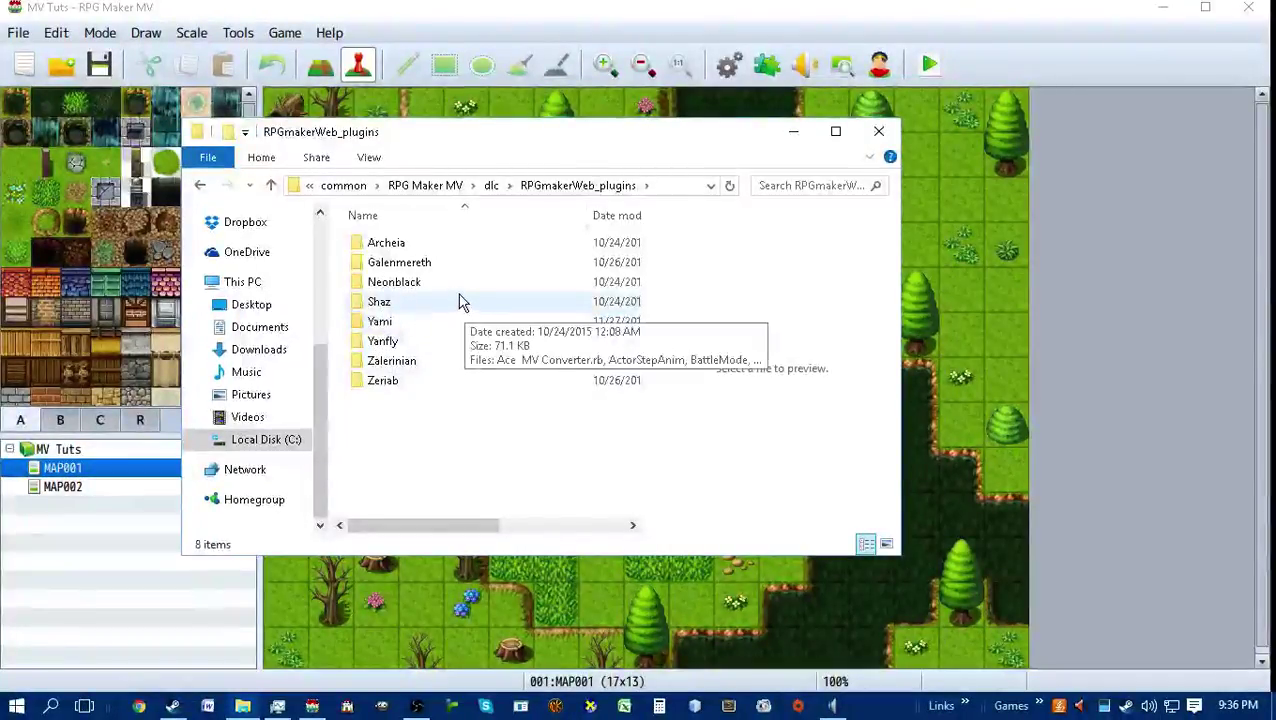
mouse_move(468, 331)
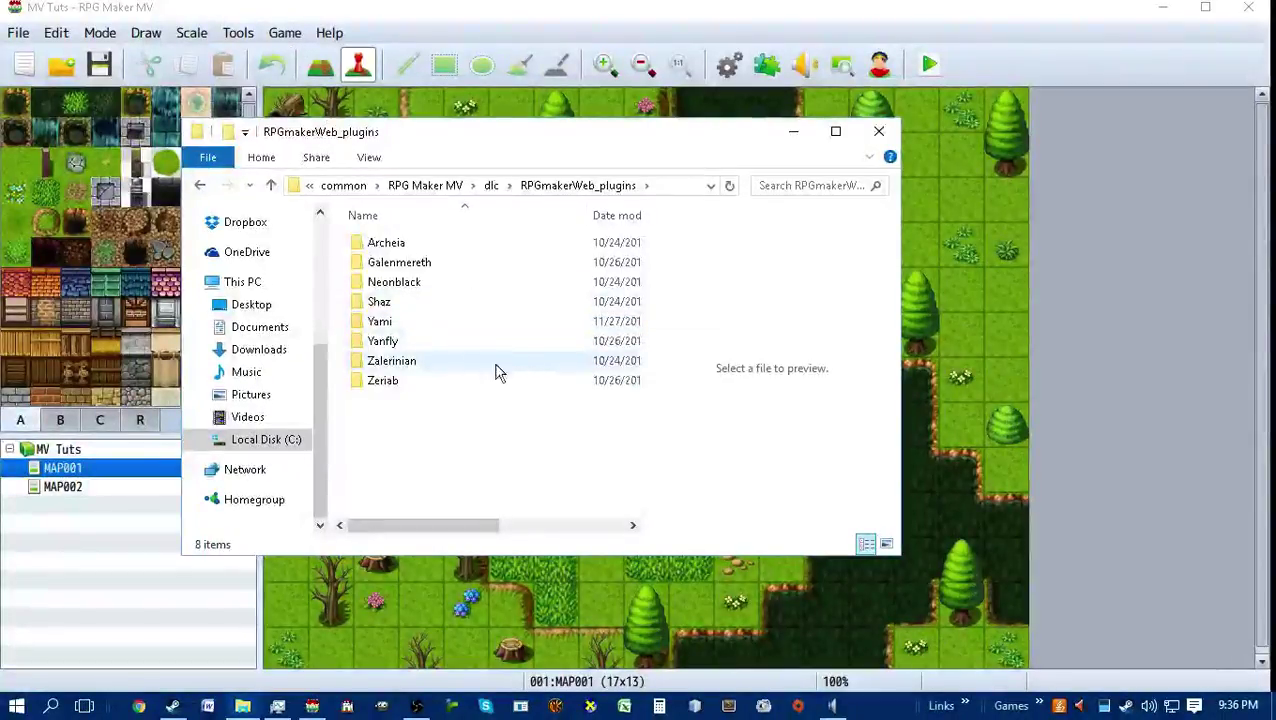
Open the Yanfly folder and hide the preview pane so all file columns show.
double_click(437, 341)
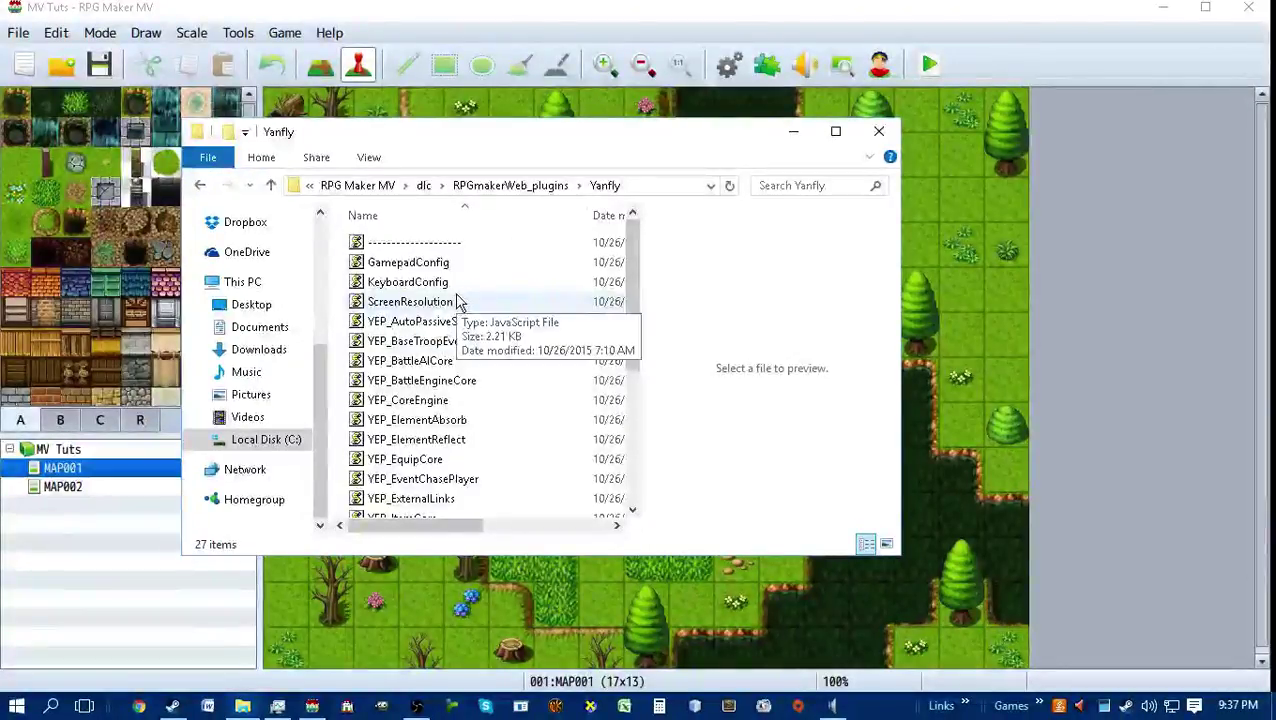
scroll(440, 298, "down", 4)
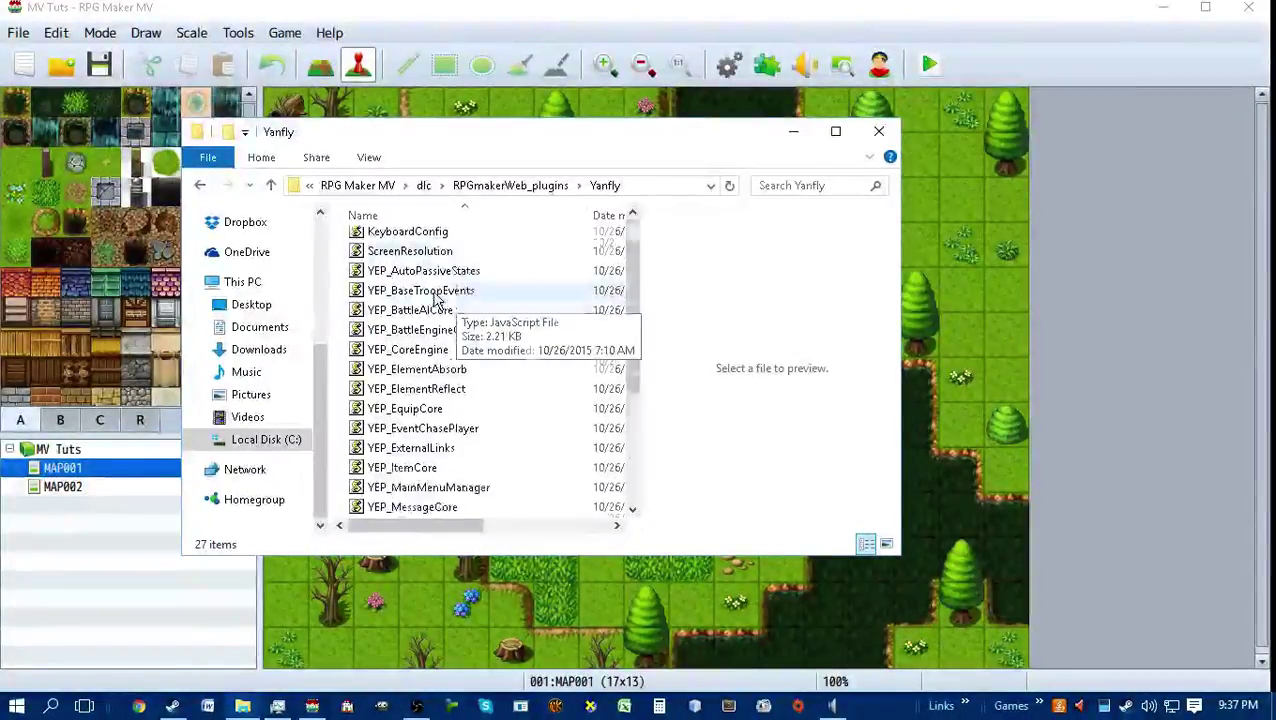
scroll(433, 300, "up", 4)
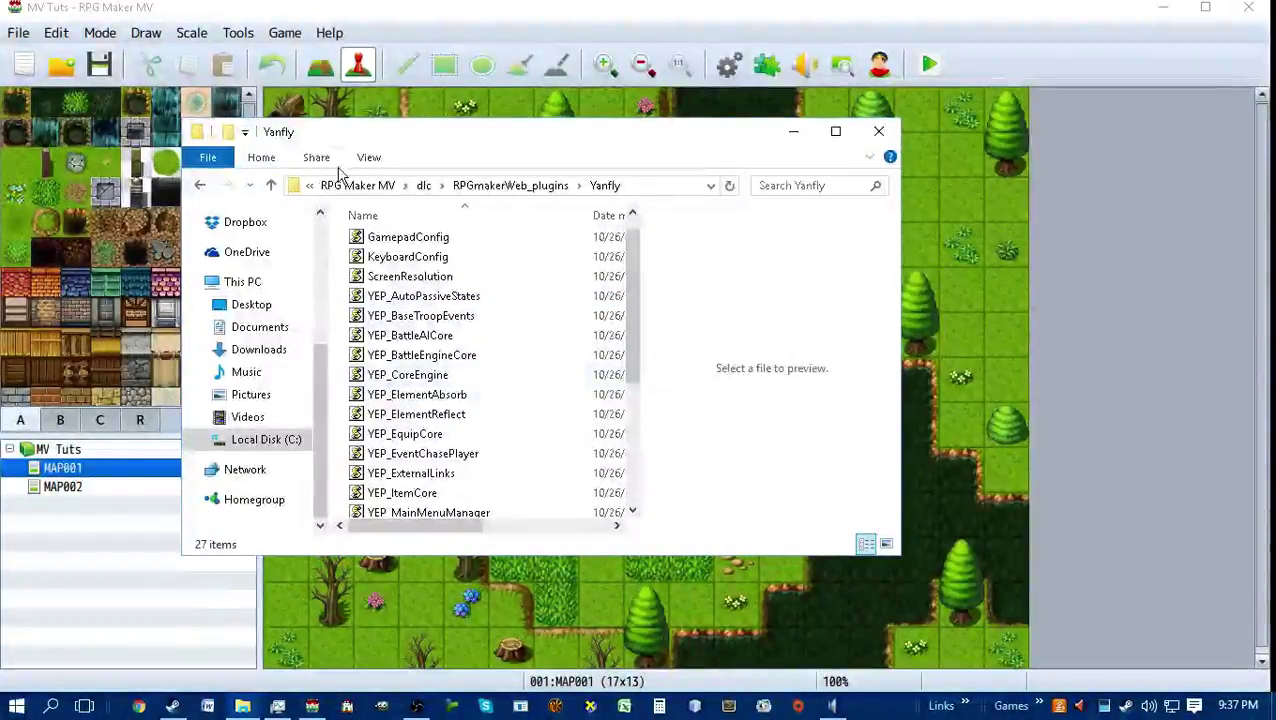
left_click(369, 157)
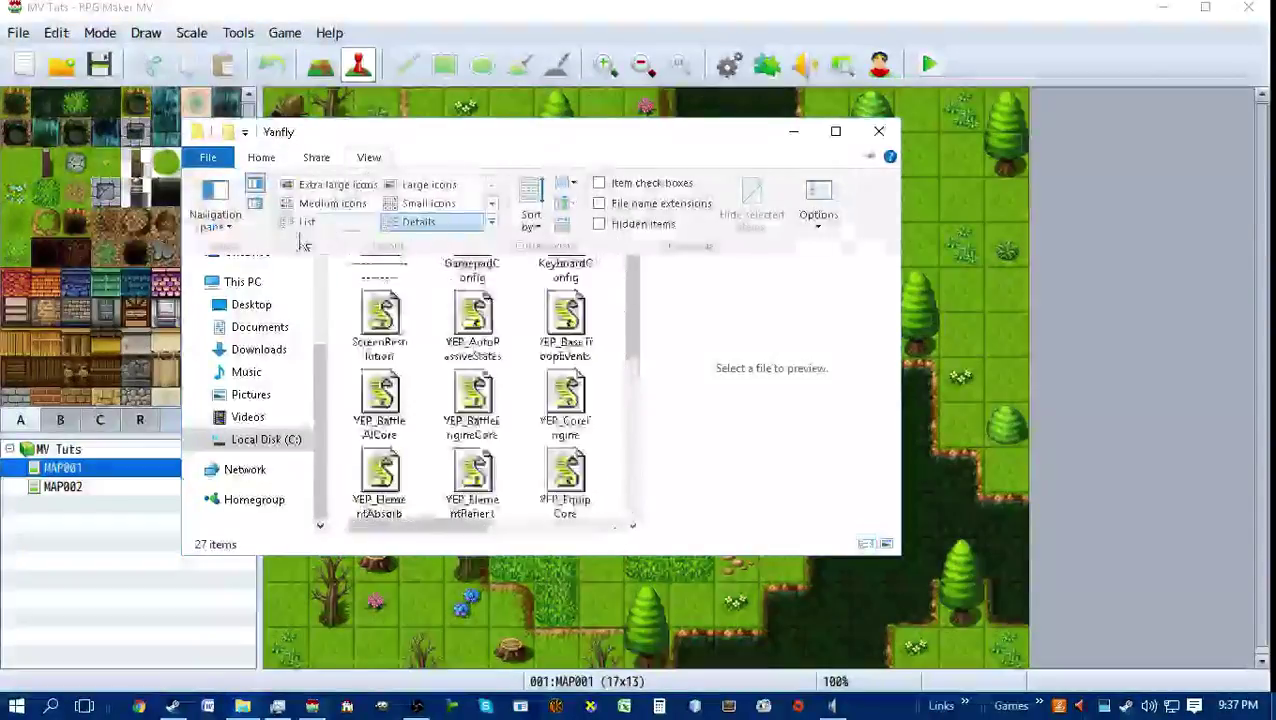
left_click(252, 182)
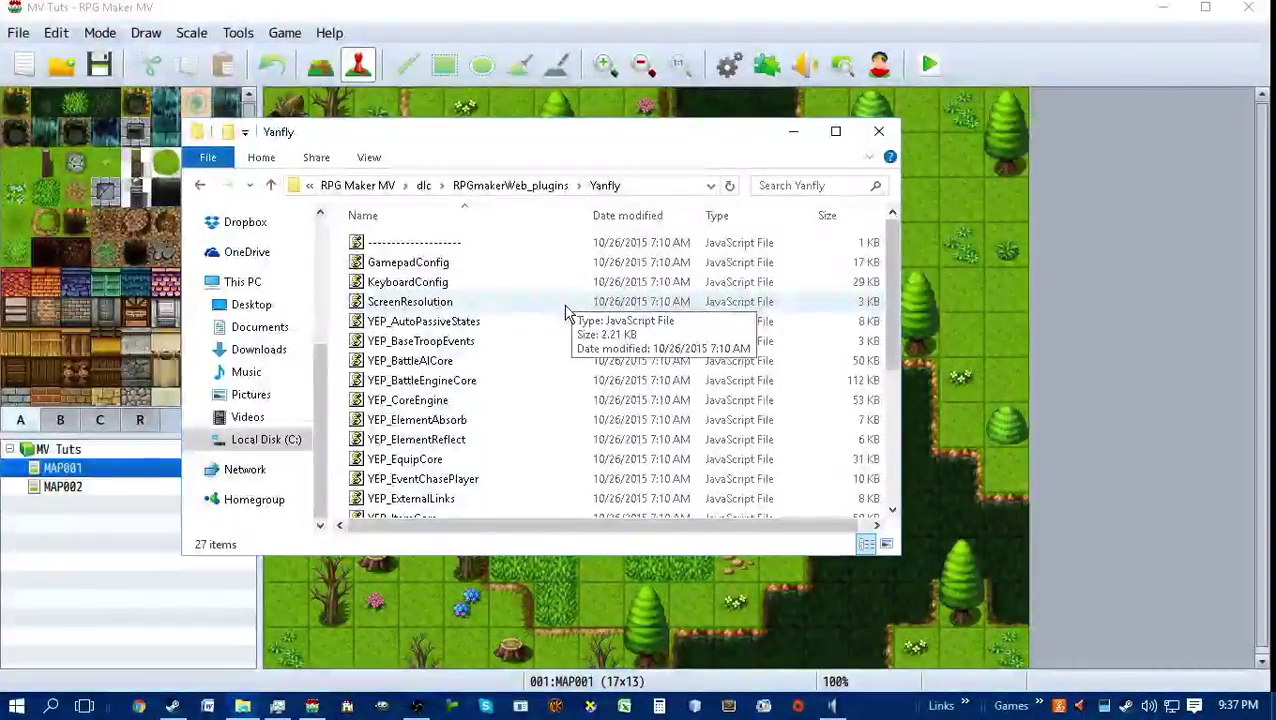
Copy the YEP_CoreEngine plugin file.
scroll(561, 316, "down", 3)
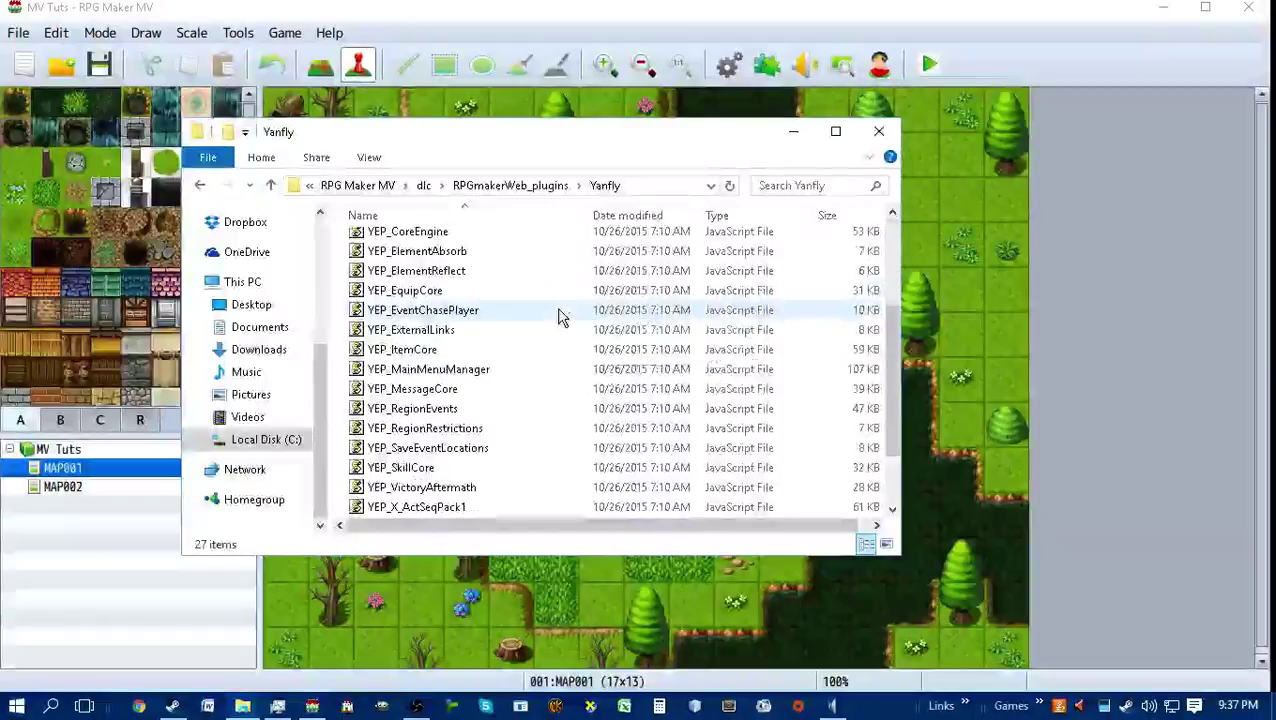
scroll(557, 317, "up", 3)
scroll(555, 316, "down", 4)
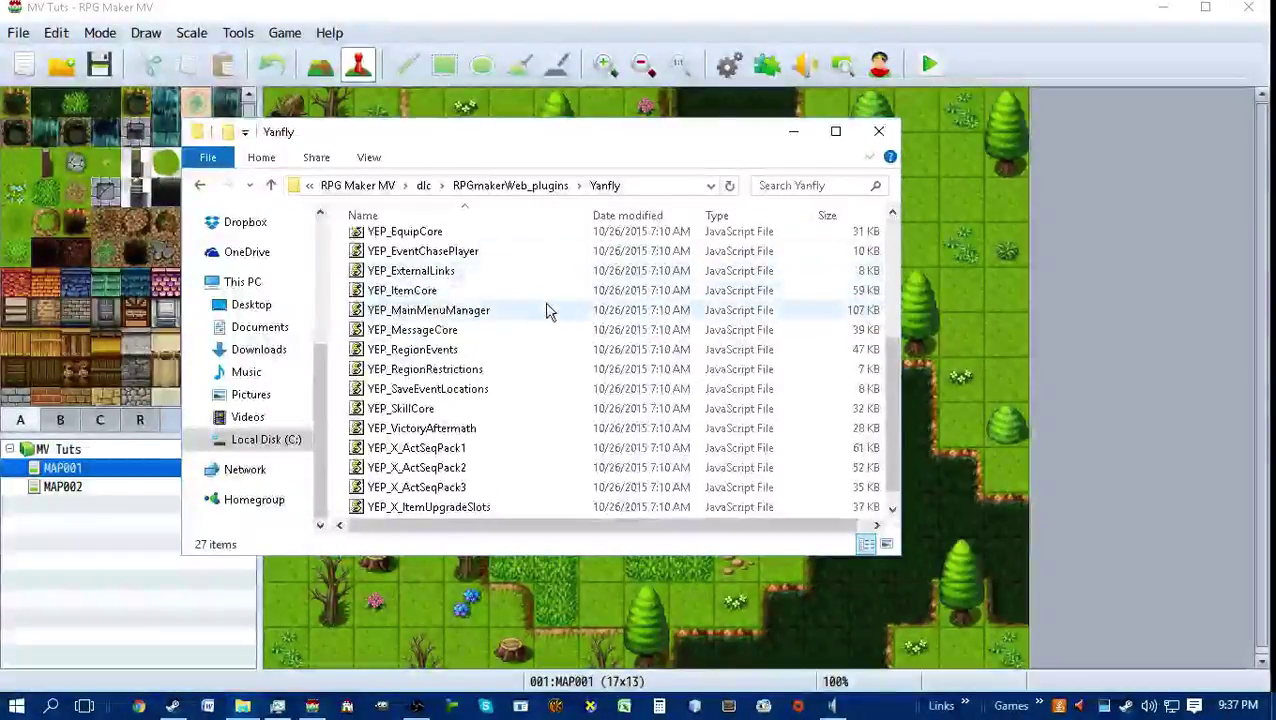
scroll(570, 390, "up", 4)
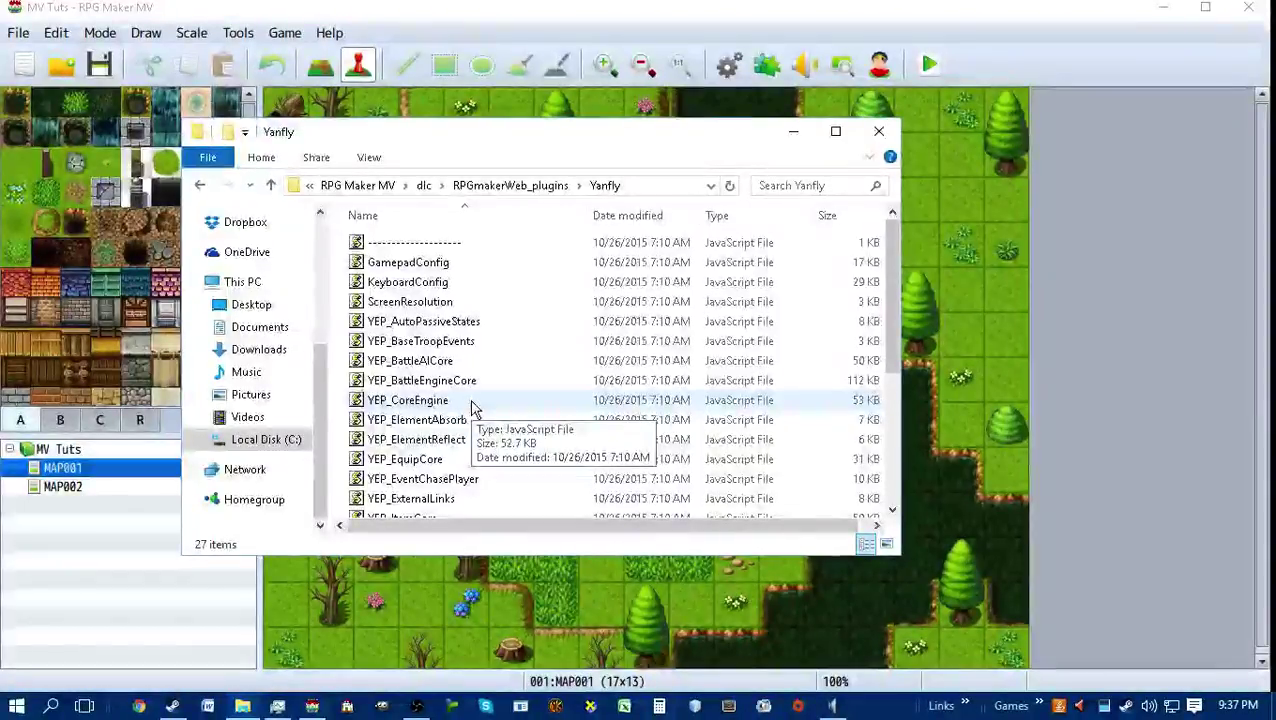
right_click(474, 404)
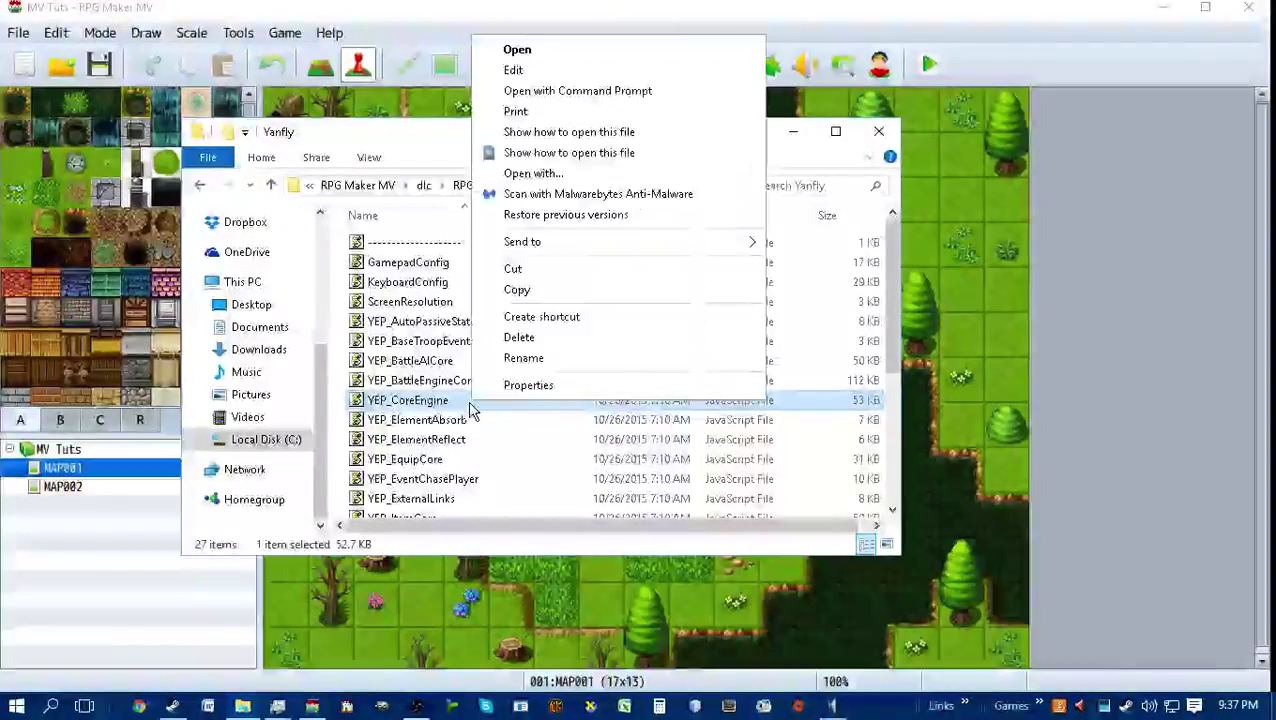
left_click(510, 299)
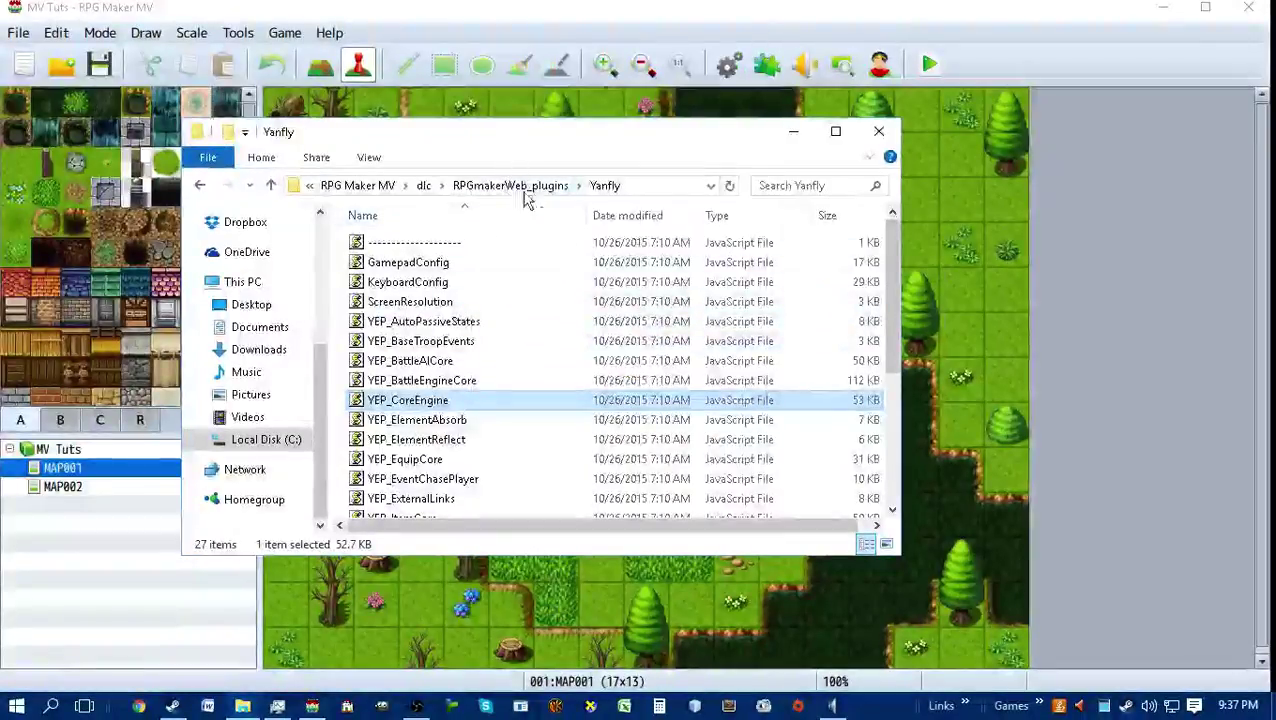